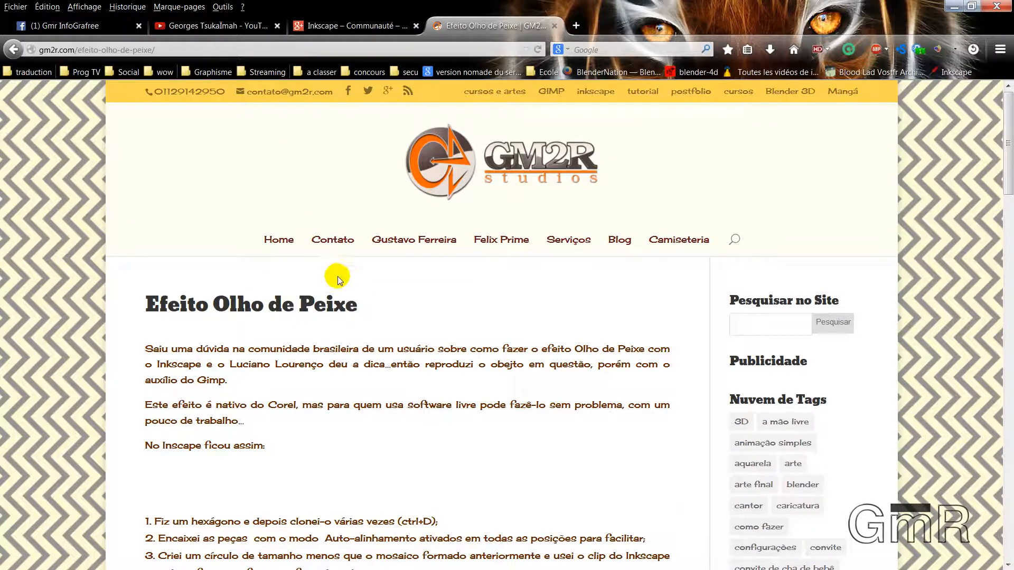
Step: Look through the fisheye soccer ball article down to its final result, and switch to Inkscape
{"action": "scroll", "coordinate": [337, 277], "scroll_direction": "down", "scroll_amount": 10}
{"action": "scroll", "coordinate": [341, 285], "scroll_direction": "up", "scroll_amount": 2}
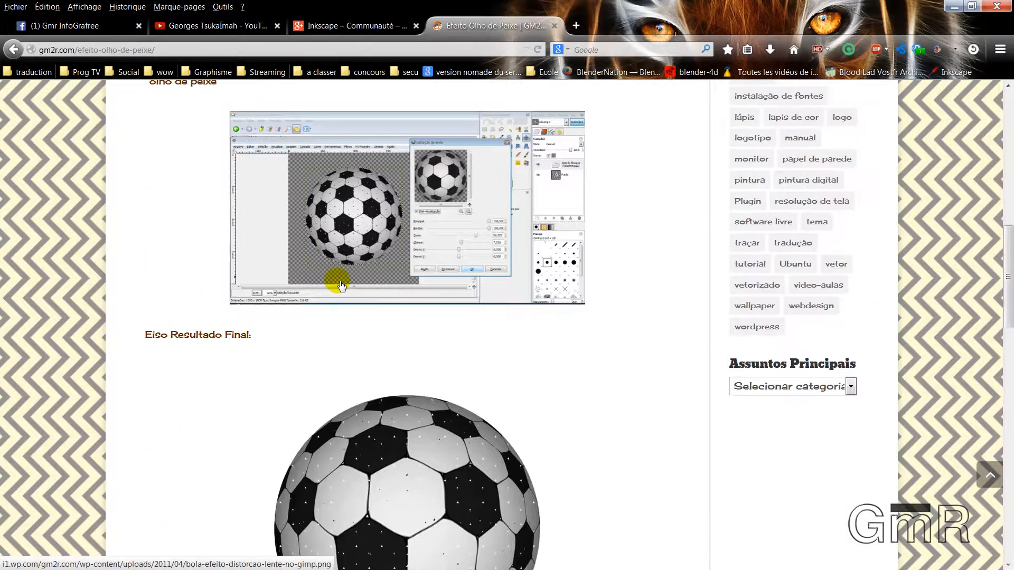
{"action": "scroll", "coordinate": [367, 195], "scroll_direction": "down", "scroll_amount": 3}
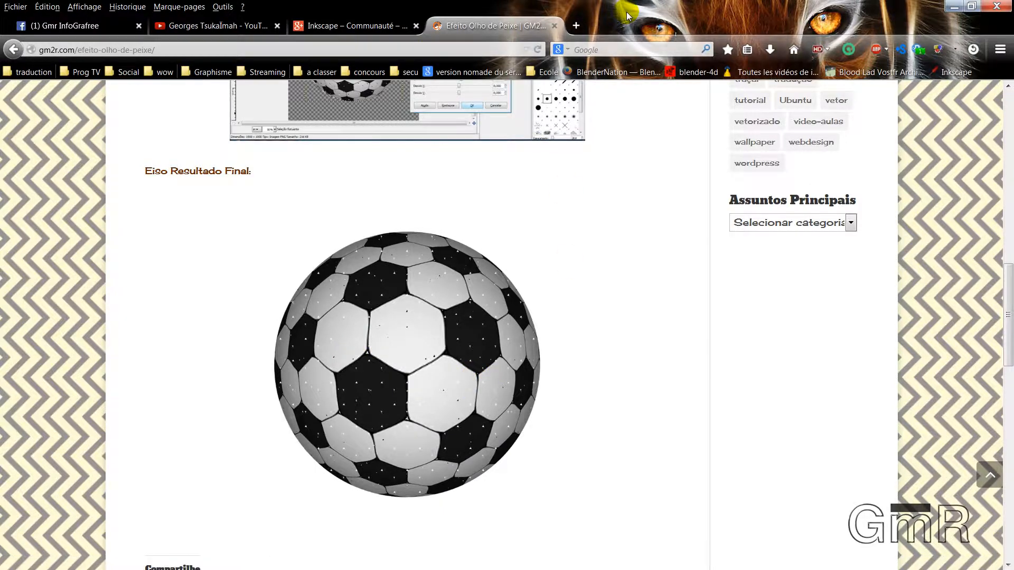
{"action": "left_click", "coordinate": [970, 5]}
{"action": "key", "text": "alt+Tab"}
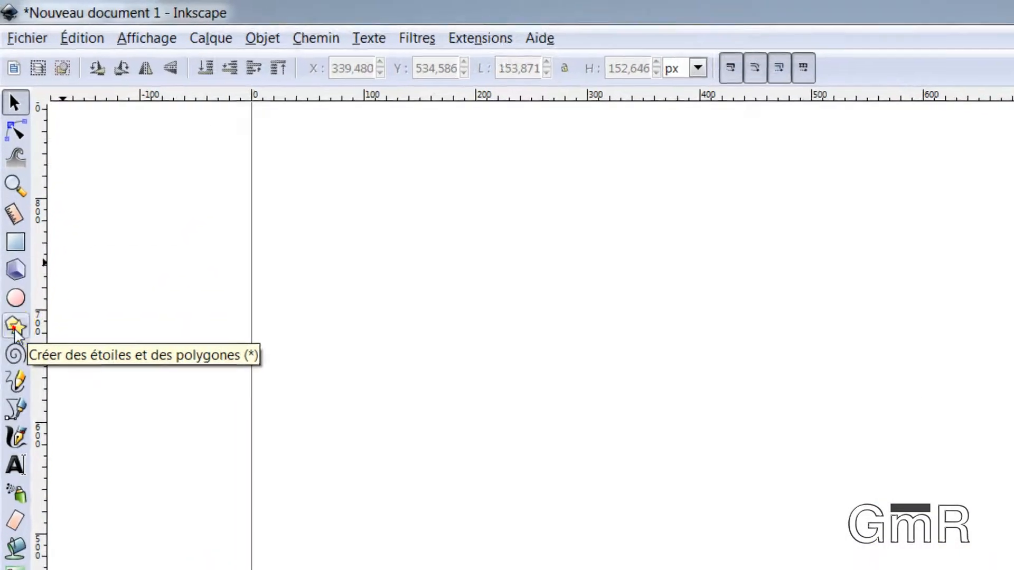
Step: Draw a flat-bottomed hexagon about 166 px wide and 143 px high on the page and fill it black
{"action": "left_click", "coordinate": [8, 189]}
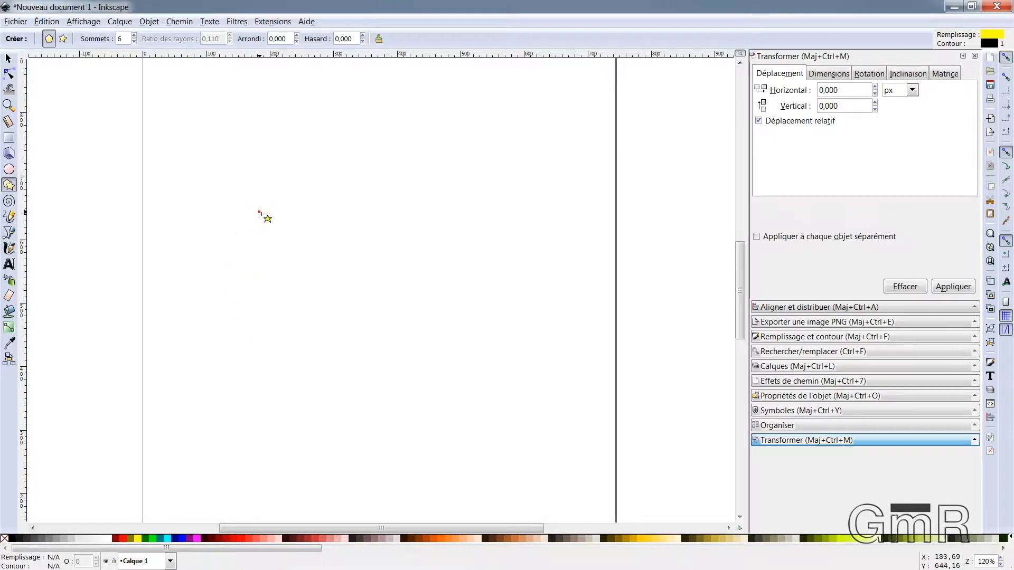
{"action": "left_click_drag", "start_coordinate": [262, 214], "coordinate": [287, 260]}
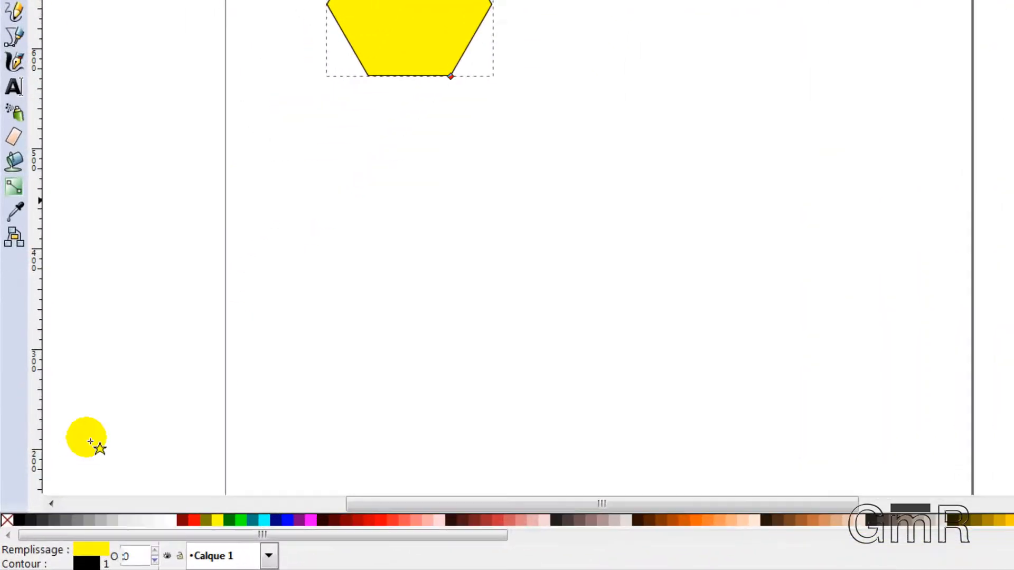
{"action": "left_click", "coordinate": [12, 538]}
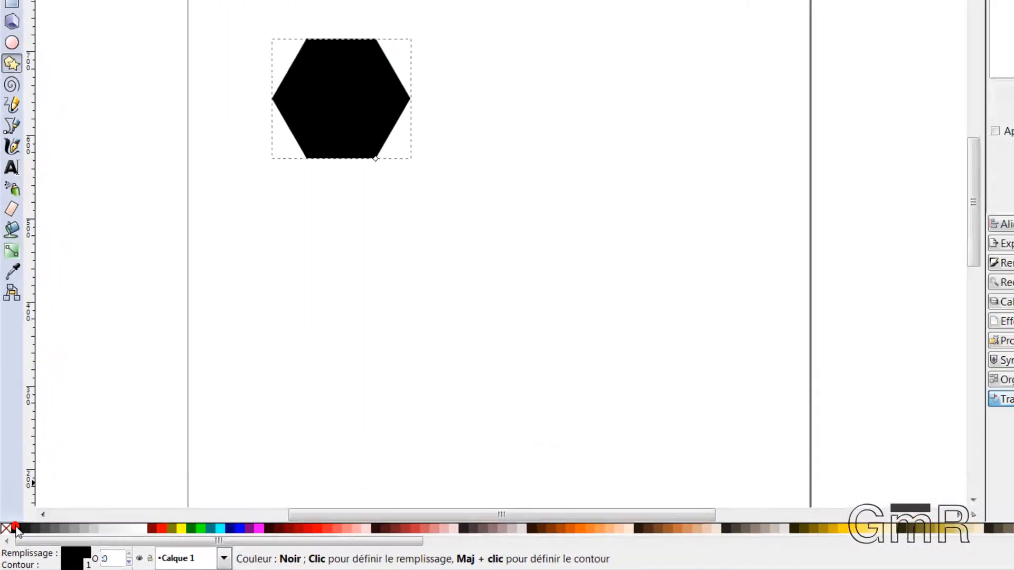
Step: Duplicate the black hexagon, fill the copy white, and place it against the original's lower-right edge
{"action": "key", "text": "ctrl+d"}
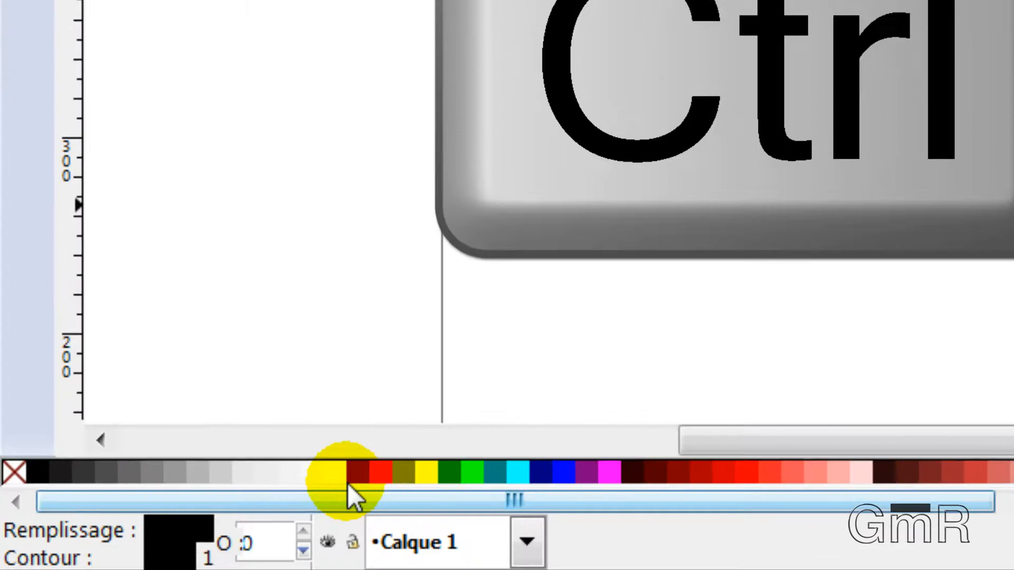
{"action": "left_click", "coordinate": [328, 472]}
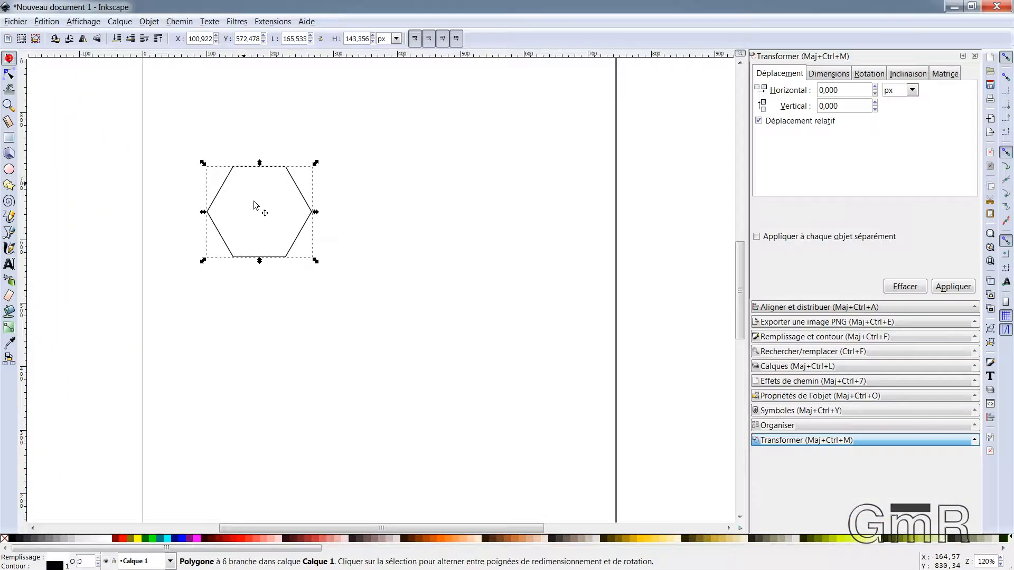
{"action": "left_click_drag", "start_coordinate": [259, 205], "coordinate": [317, 240]}
{"action": "left_click_drag", "start_coordinate": [594, 455], "coordinate": [694, 505]}
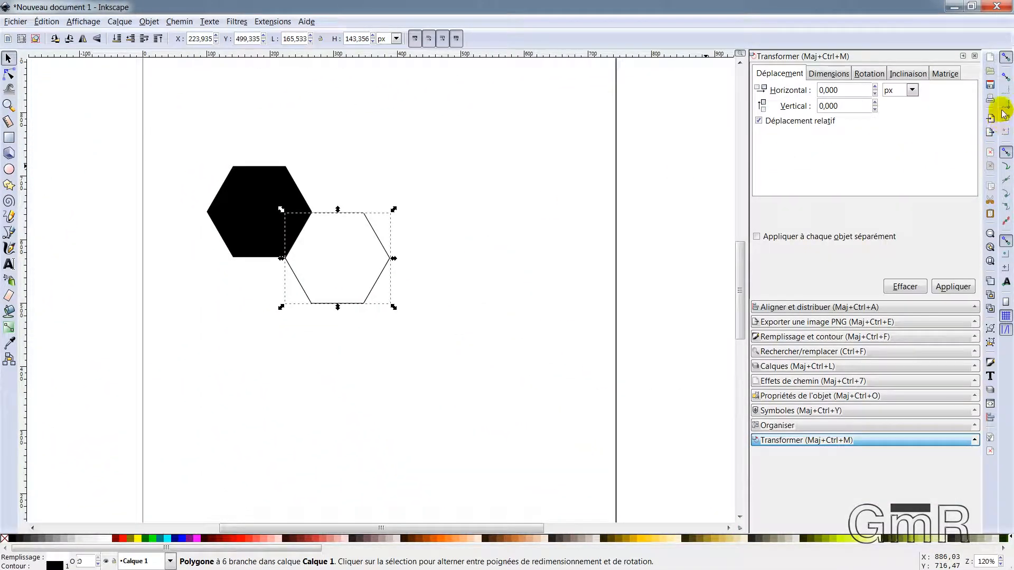
Step: Duplicate the black and white hexagons together and place the pair diagonally below, continuing the chain edge to edge
{"action": "left_click", "coordinate": [253, 216]}
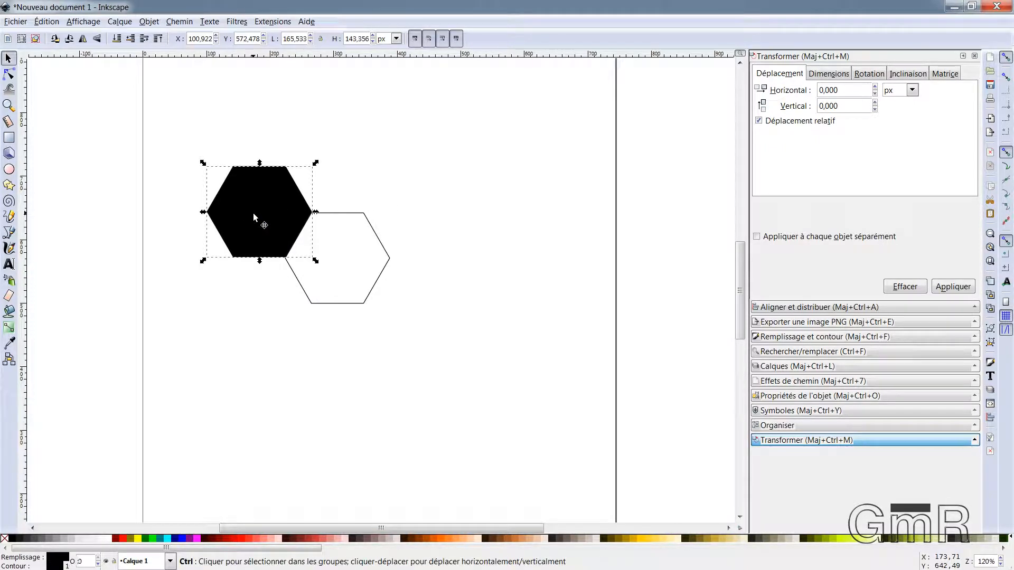
{"action": "left_click", "coordinate": [341, 256], "text": "shift"}
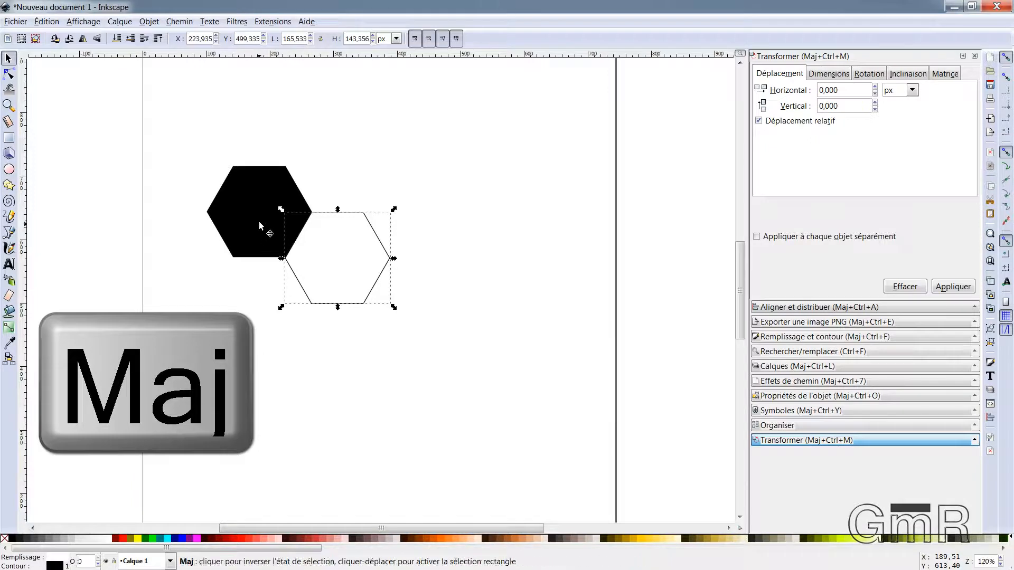
{"action": "key", "text": "ctrl+d"}
{"action": "left_click", "coordinate": [259, 221], "text": "shift"}
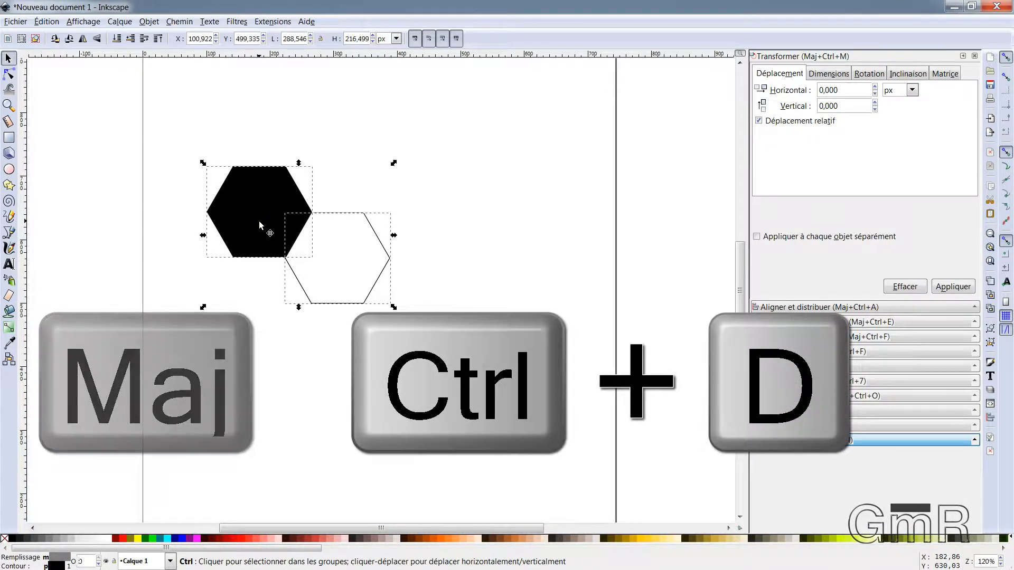
{"action": "left_click_drag", "start_coordinate": [284, 214], "coordinate": [448, 309]}
{"action": "left_click", "coordinate": [363, 380]}
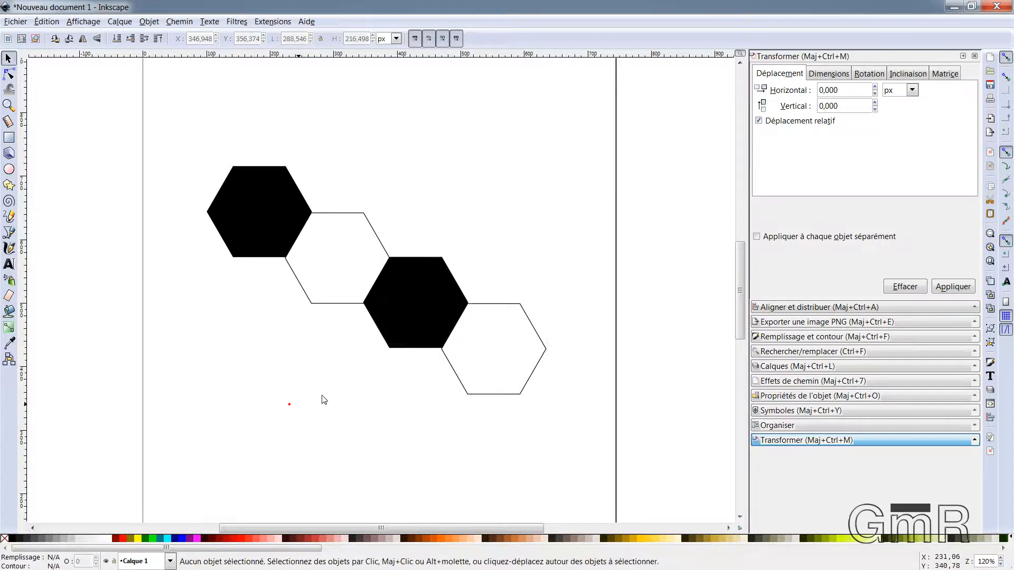
Step: Duplicate the last white hexagon and place the copy against the upper-right edge of the first black hexagon
{"action": "left_click", "coordinate": [474, 372]}
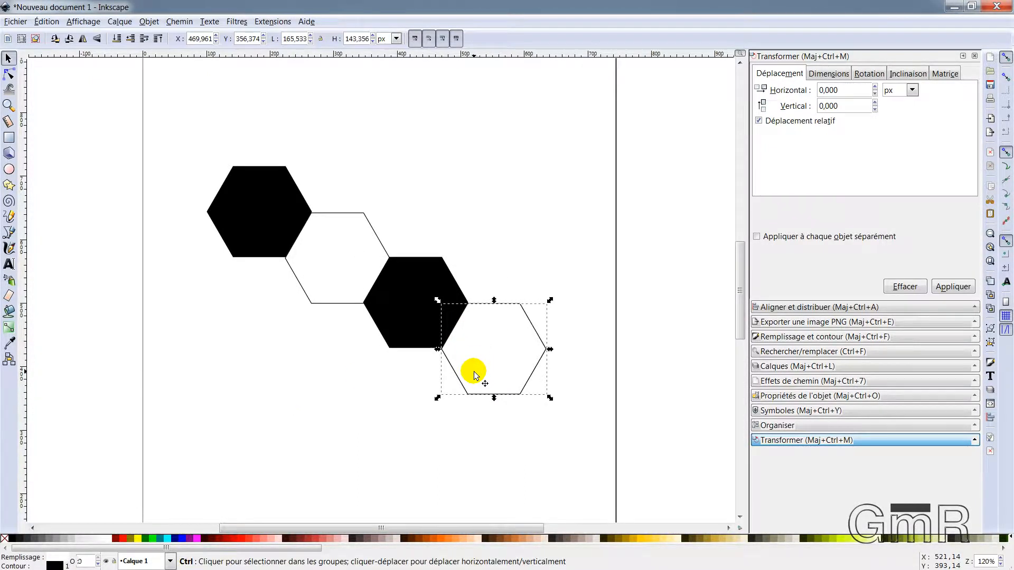
{"action": "key", "text": "ctrl+d"}
{"action": "left_click_drag", "start_coordinate": [481, 369], "coordinate": [332, 177]}
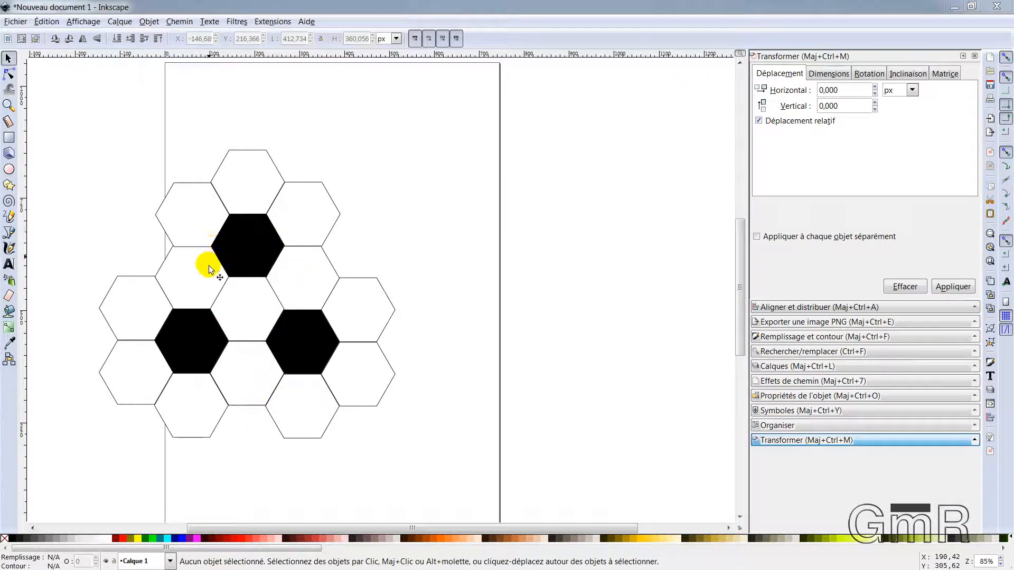
Step: Duplicate the lower-right black hexagon with its six surrounding white ones and fit the cluster at the pattern's upper right
{"action": "left_click", "coordinate": [298, 286], "text": "shift"}
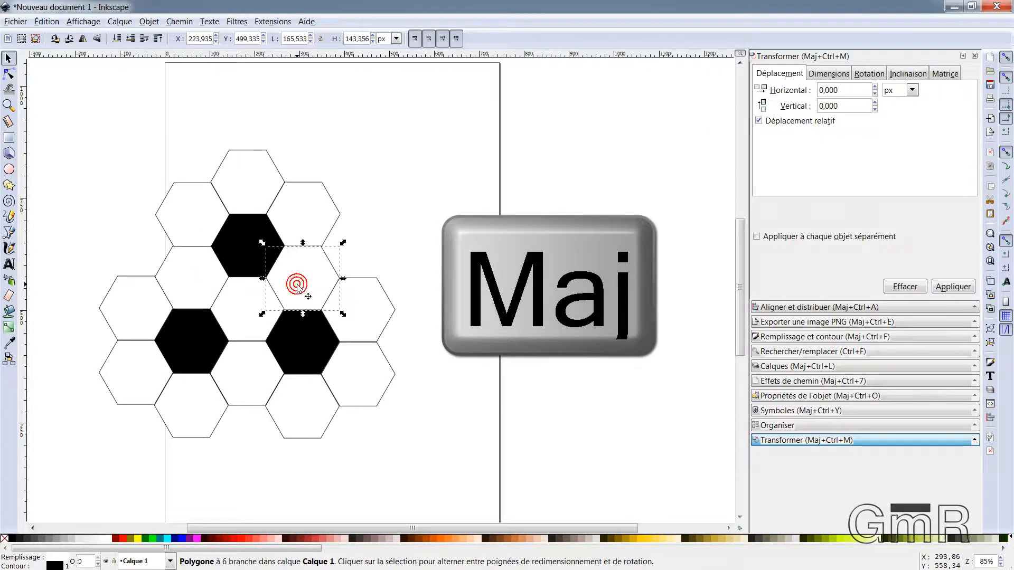
{"action": "left_click", "coordinate": [349, 302], "text": "shift"}
{"action": "left_click", "coordinate": [366, 380], "text": "shift"}
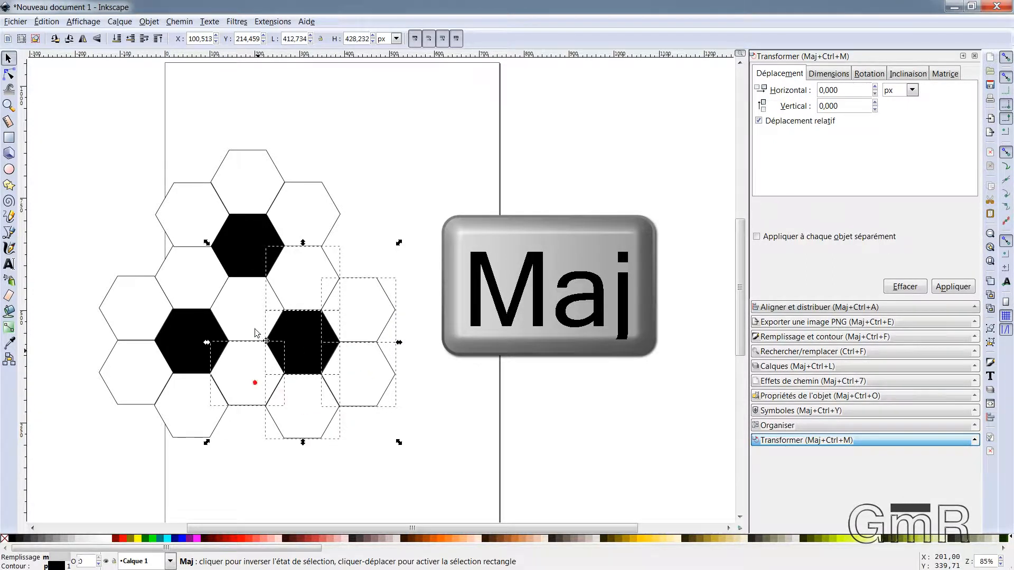
{"action": "left_click", "coordinate": [306, 343], "text": "shift"}
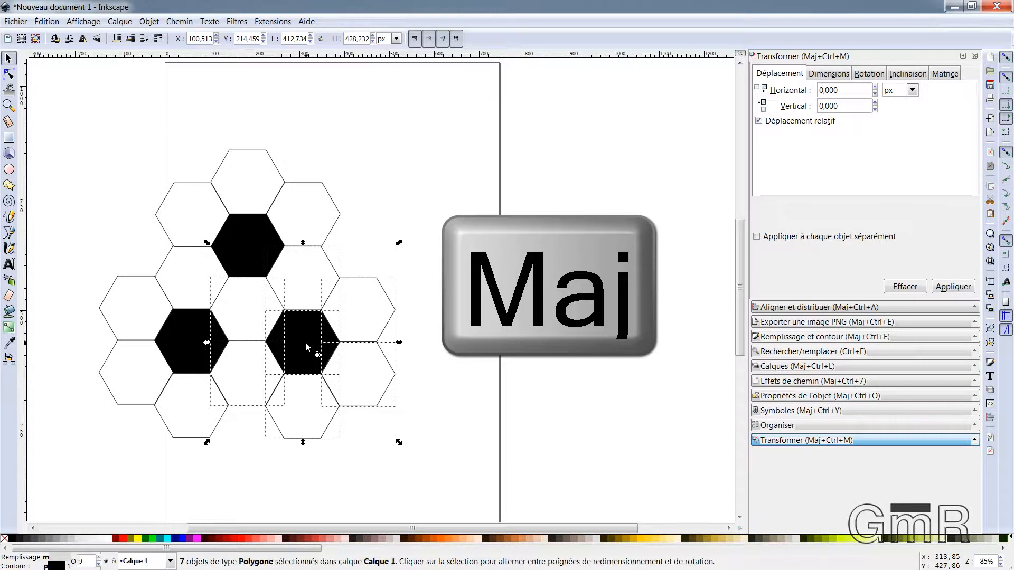
{"action": "key", "text": "ctrl+d"}
{"action": "left_click_drag", "start_coordinate": [306, 343], "coordinate": [423, 144]}
{"action": "left_click_drag", "start_coordinate": [366, 178], "coordinate": [371, 183]}
Step: Duplicate the upper black hexagon into the gap below the new cluster and extend the pattern by repetition into a nine-column grid
{"action": "left_click", "coordinate": [356, 275]}
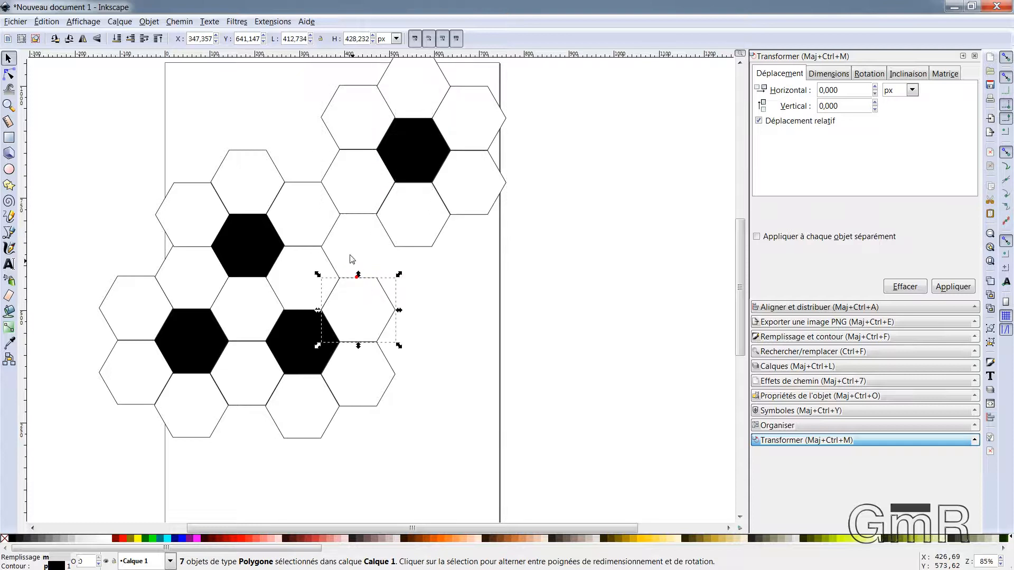
{"action": "left_click", "coordinate": [401, 161]}
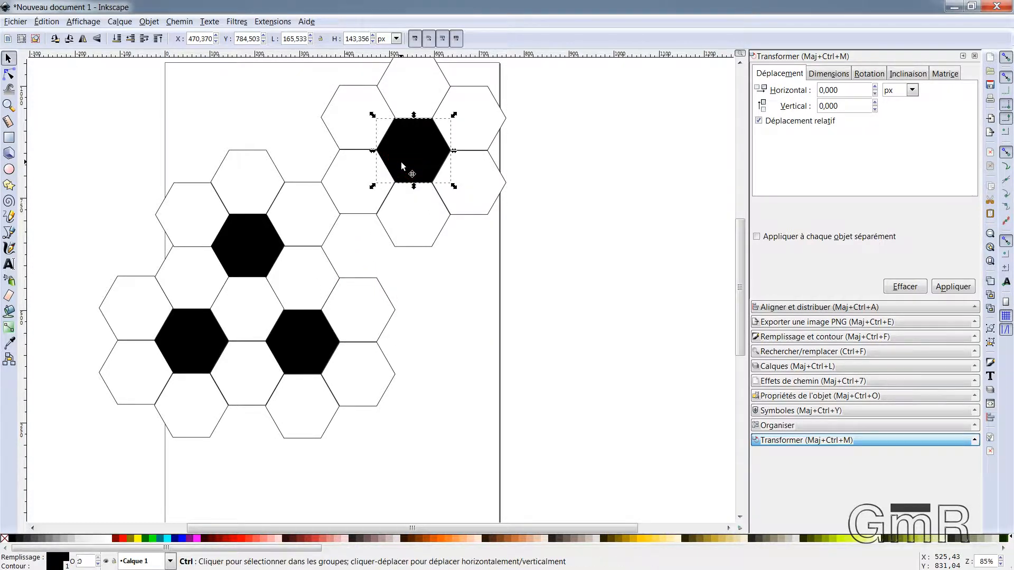
{"action": "left_click_drag", "start_coordinate": [400, 162], "coordinate": [358, 252]}
{"action": "left_click", "coordinate": [454, 291]}
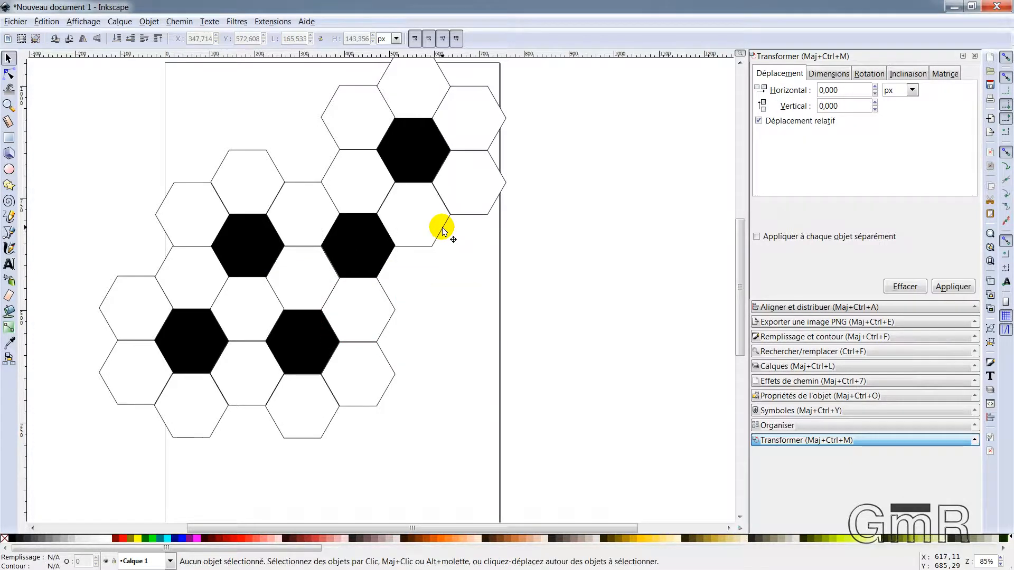
{"action": "left_click", "coordinate": [459, 185]}
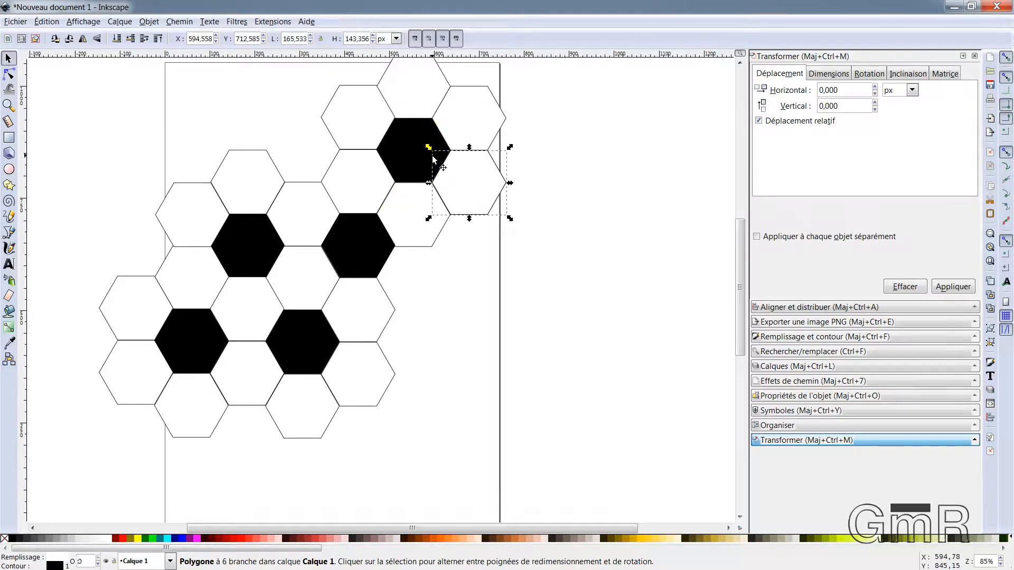
{"action": "key", "text": "shift"}
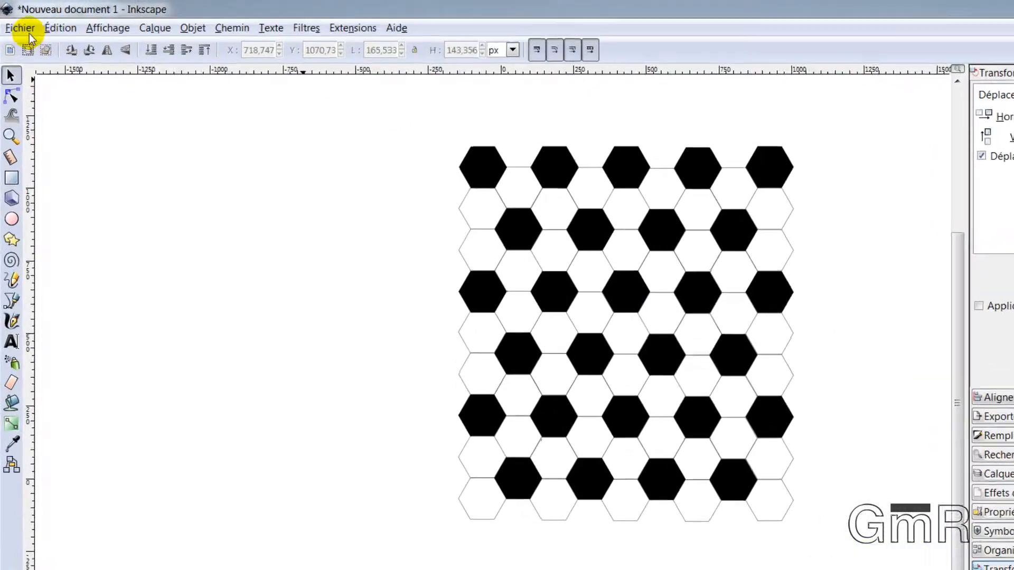
Step: Group all the hexagons into one object and export the selection as the PNG image g8756.png
{"action": "left_click", "coordinate": [16, 22]}
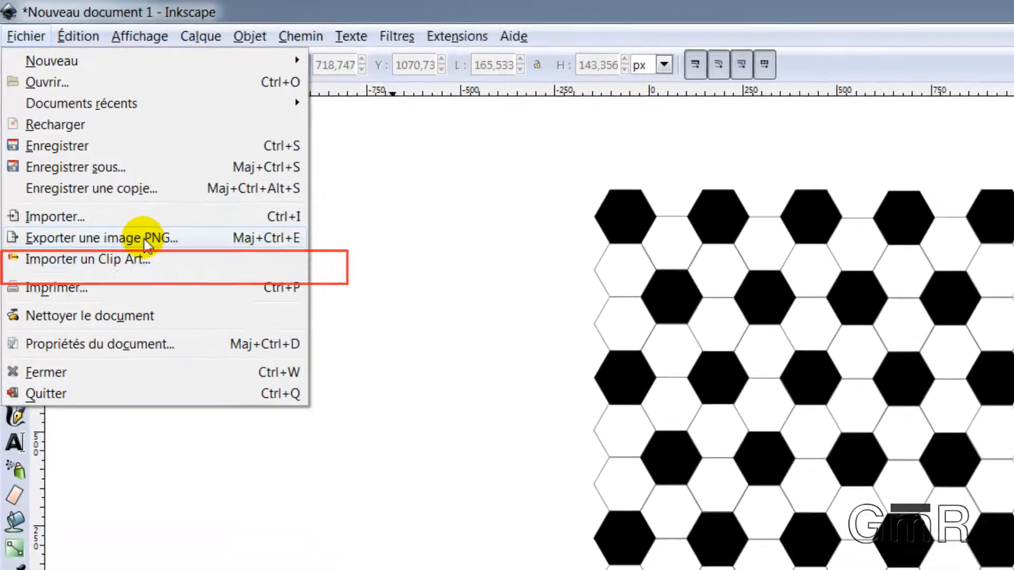
{"action": "left_click", "coordinate": [201, 268]}
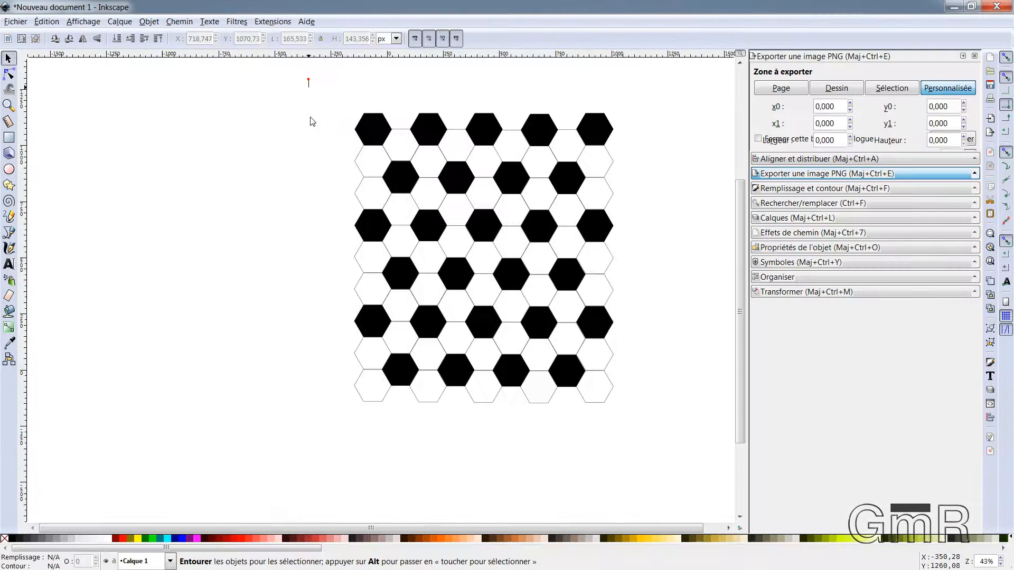
{"action": "left_click_drag", "start_coordinate": [308, 79], "coordinate": [654, 437]}
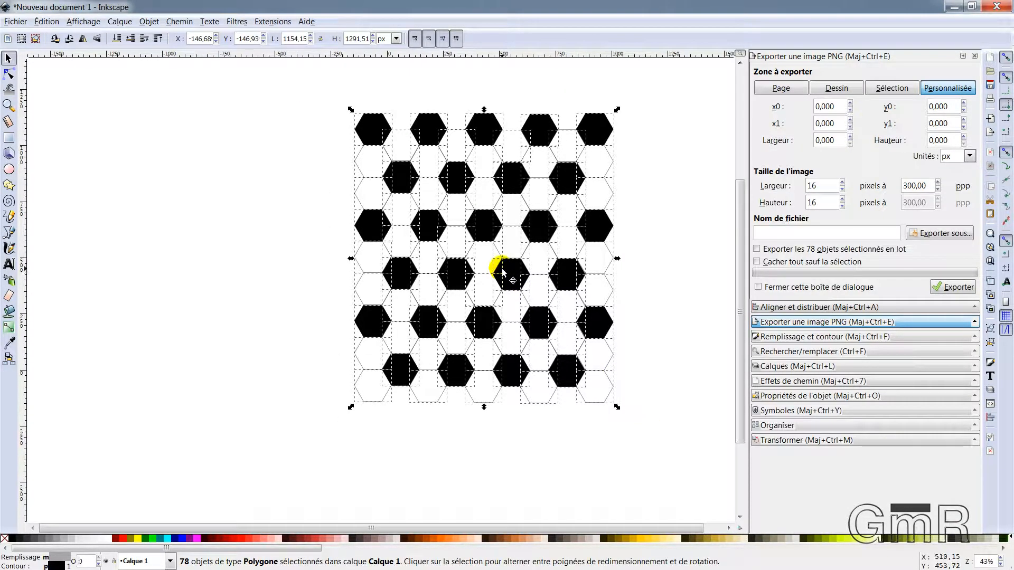
{"action": "key", "text": "ctrl+g"}
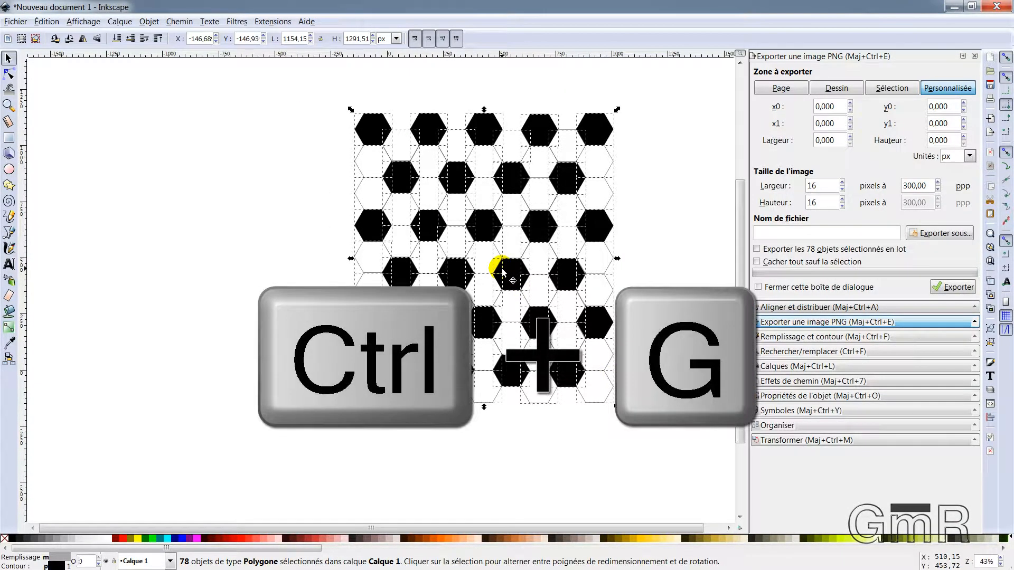
{"action": "key", "text": "ctrl"}
{"action": "key", "text": "ctrl+g"}
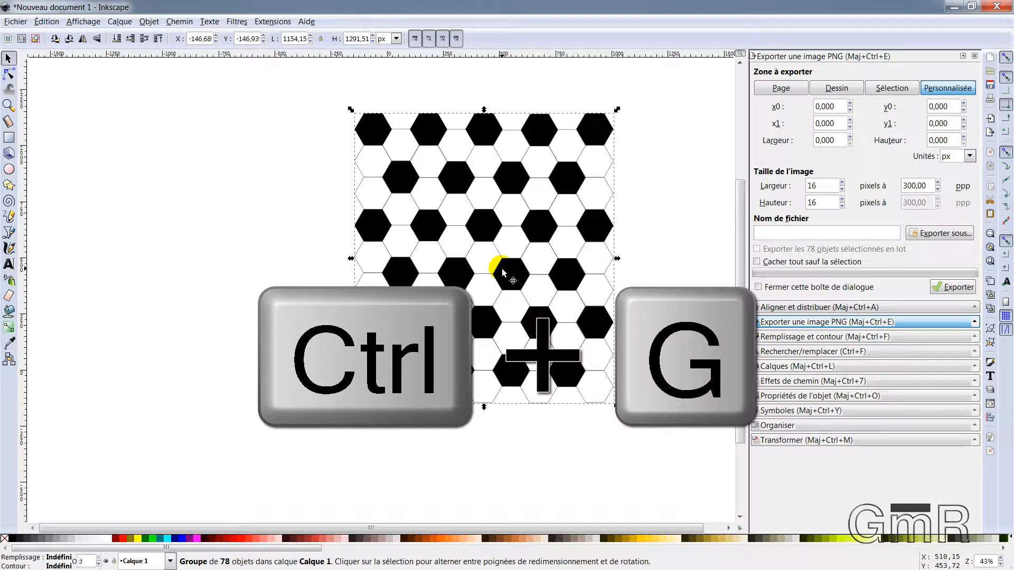
{"action": "left_click", "coordinate": [894, 88]}
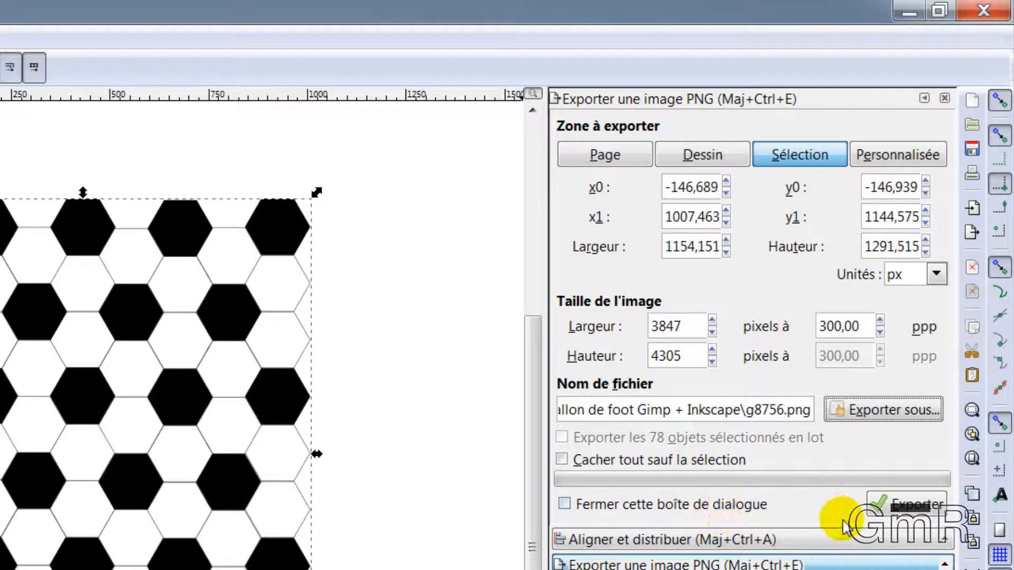
{"action": "left_click", "coordinate": [901, 509]}
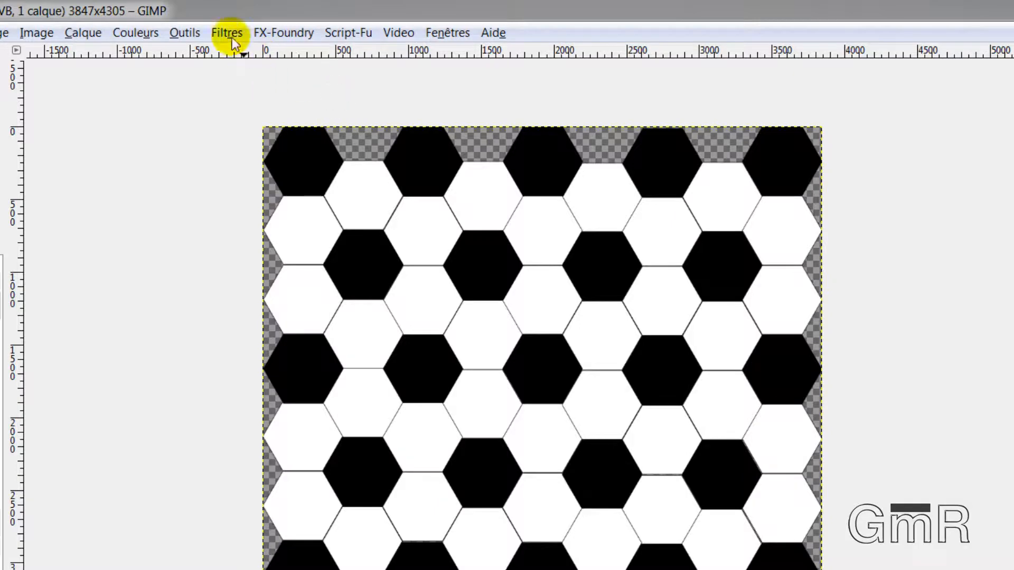
Step: In GIMP, apply the Lentille optique distortion filter to the hexagon image with its surroundings made transparent
{"action": "left_click", "coordinate": [231, 35]}
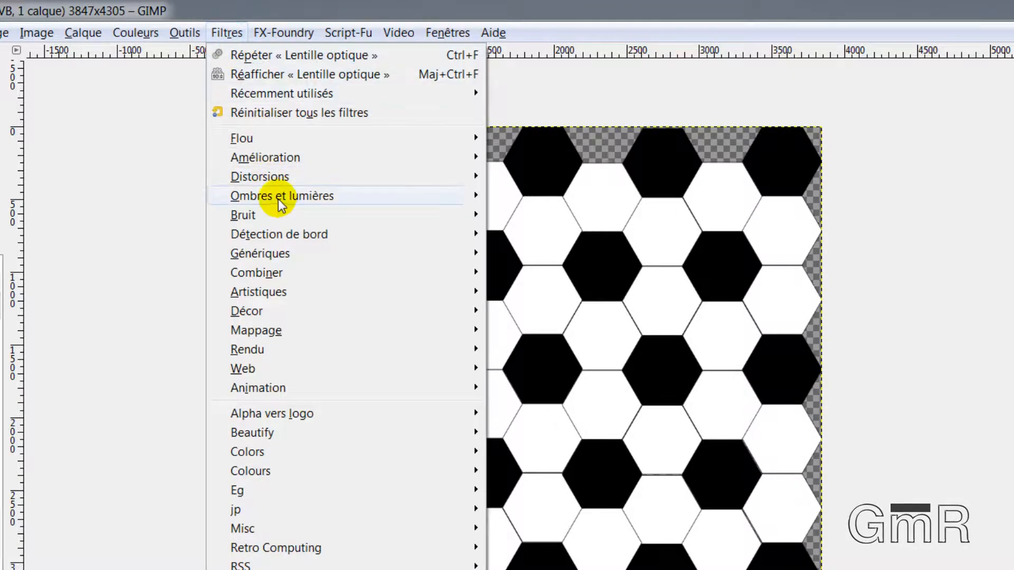
{"action": "mouse_move", "coordinate": [278, 191]}
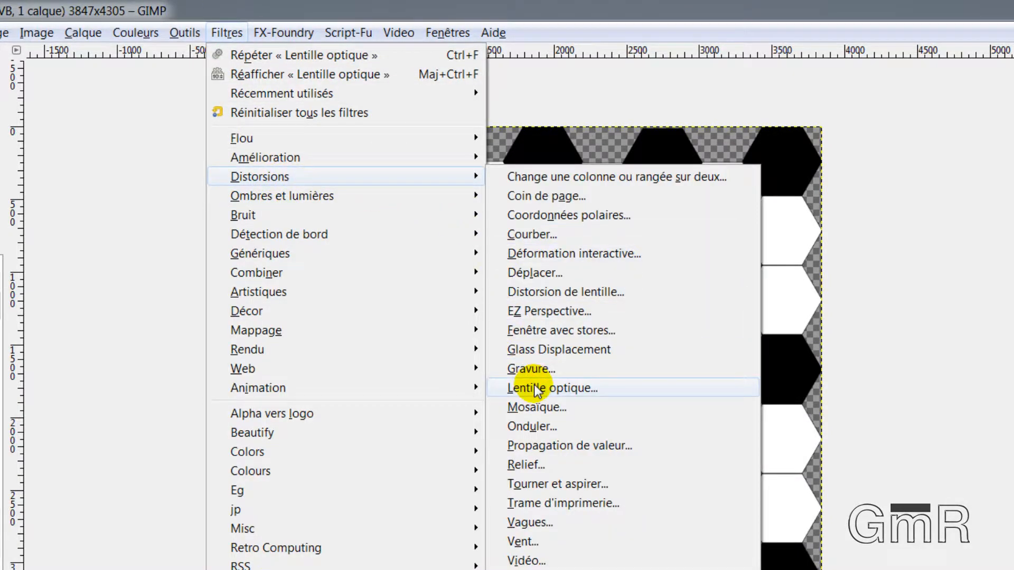
{"action": "left_click", "coordinate": [537, 390]}
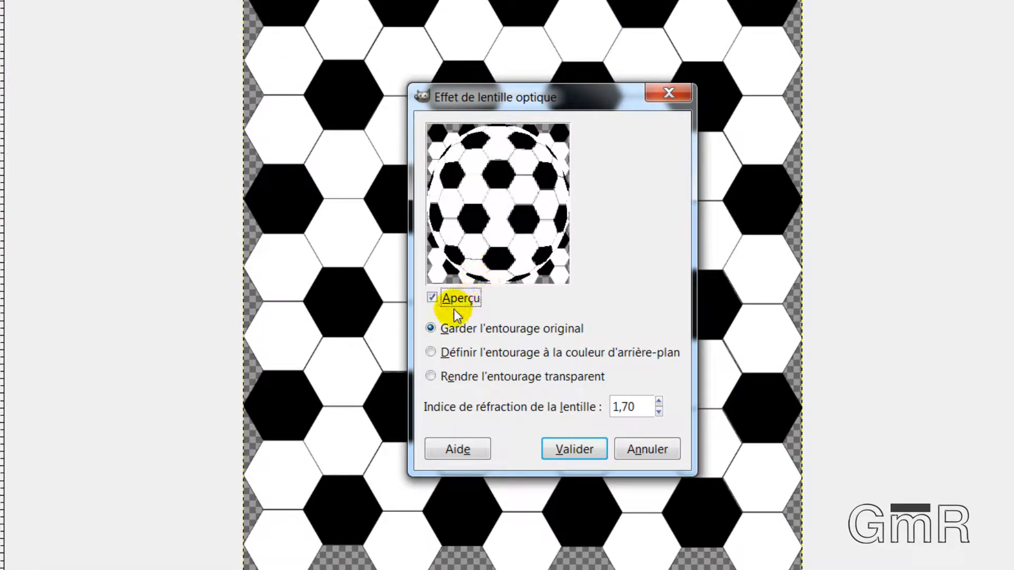
{"action": "left_click", "coordinate": [432, 378]}
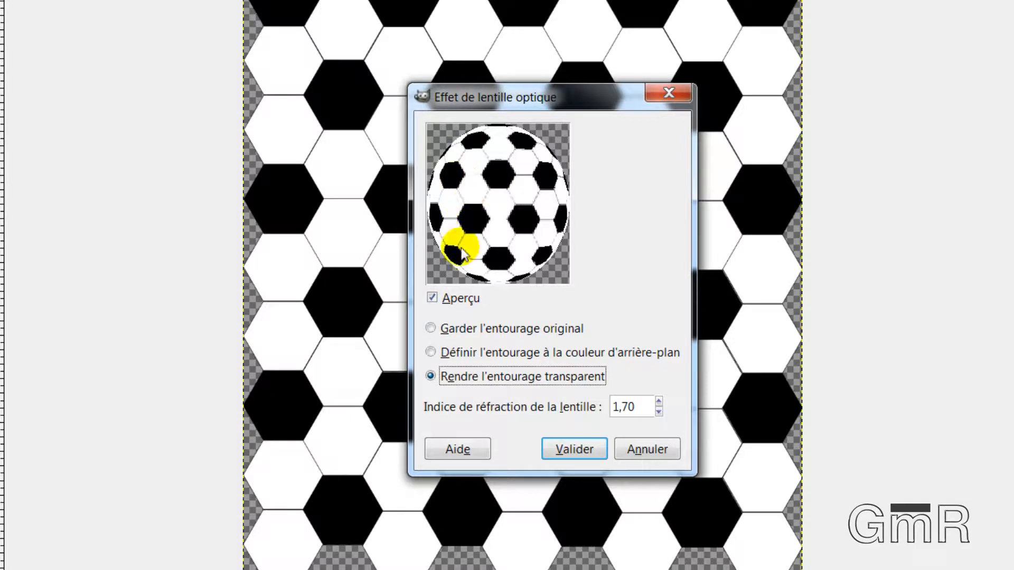
{"action": "left_click", "coordinate": [576, 448]}
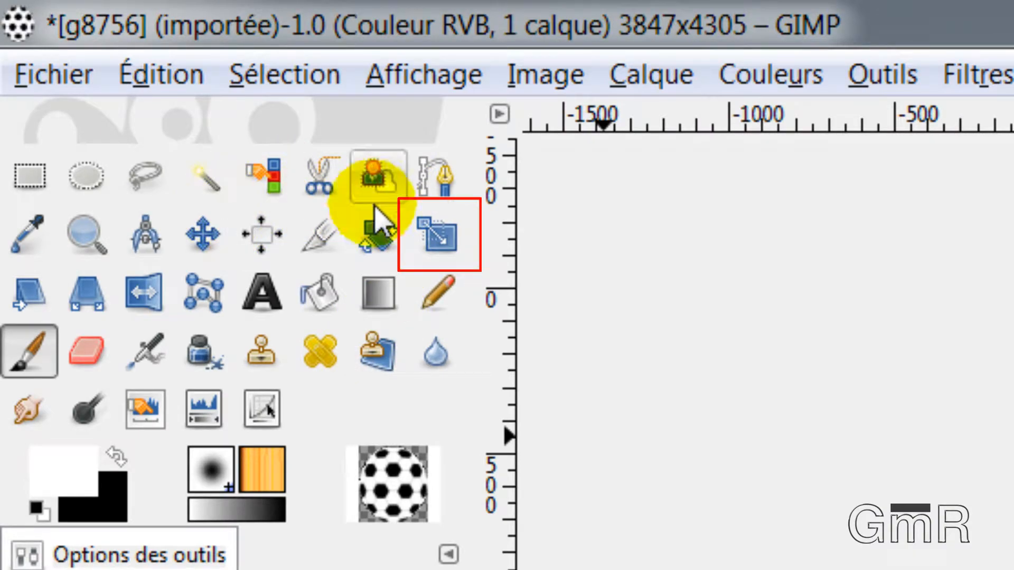
Step: Scale the distorted ball layer to 3847 × 3706 px by pulling in its upper and lower edges
{"action": "left_click", "coordinate": [435, 236]}
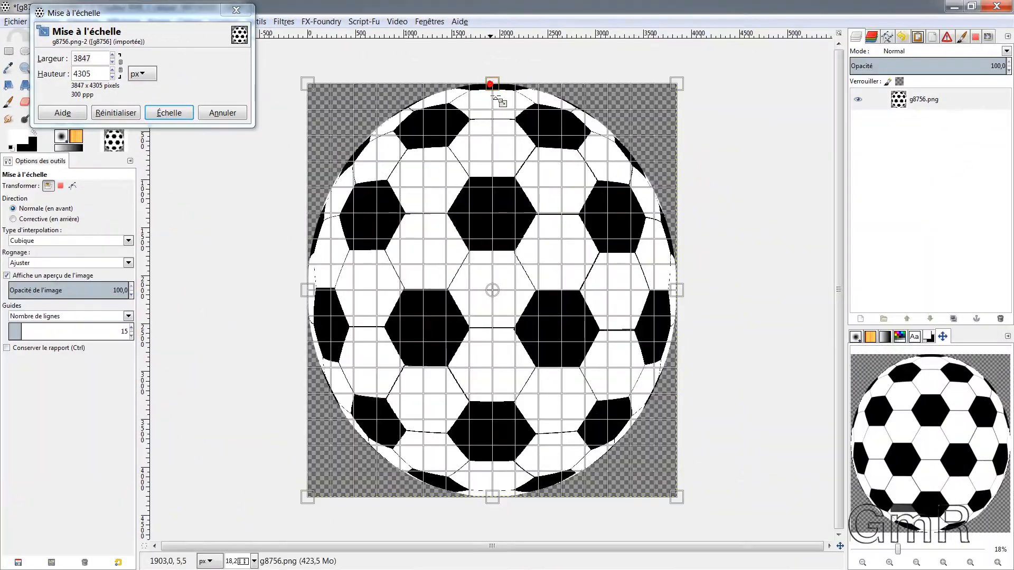
{"action": "mouse_move", "coordinate": [489, 86]}
{"action": "left_mouse_down"}
{"action": "mouse_move", "coordinate": [493, 125]}
{"action": "mouse_move", "coordinate": [488, 106]}
{"action": "left_mouse_up"}
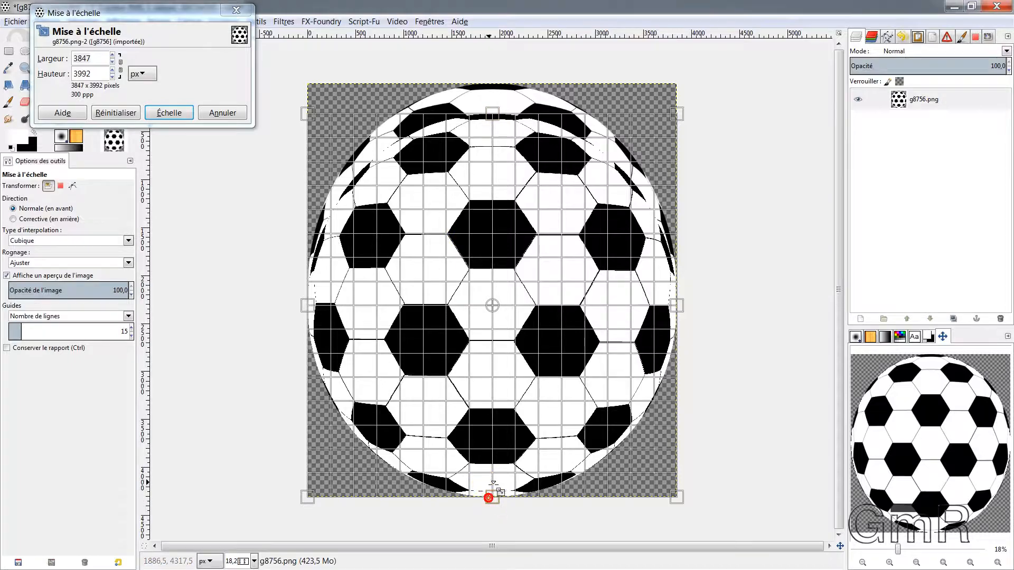
{"action": "left_click_drag", "start_coordinate": [488, 497], "coordinate": [482, 468]}
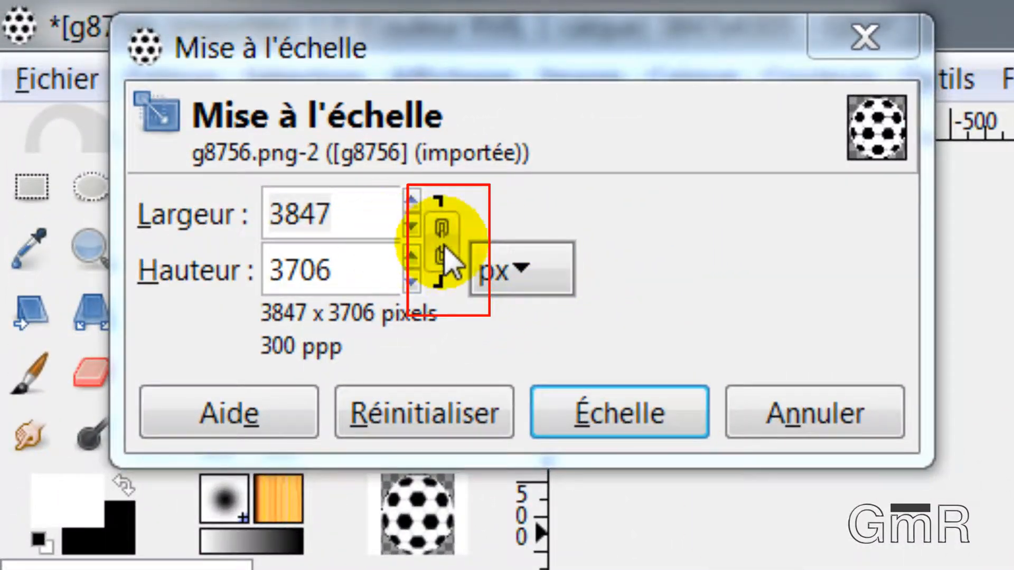
{"action": "left_click", "coordinate": [626, 422]}
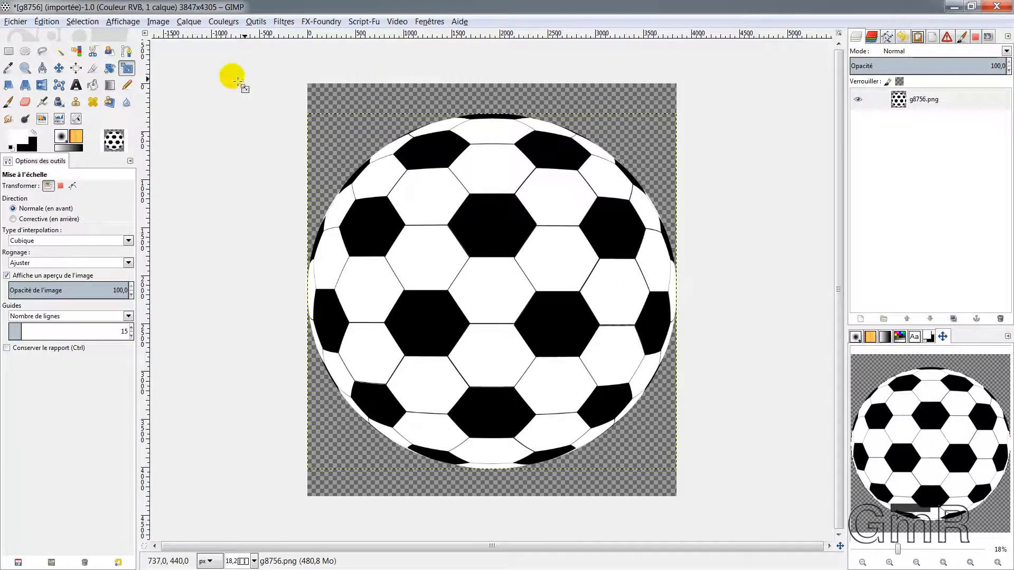
Step: Rescale the ball layer to 3847 × 3866 px by raising its upper edge so the ball looks round
{"action": "left_click", "coordinate": [496, 198]}
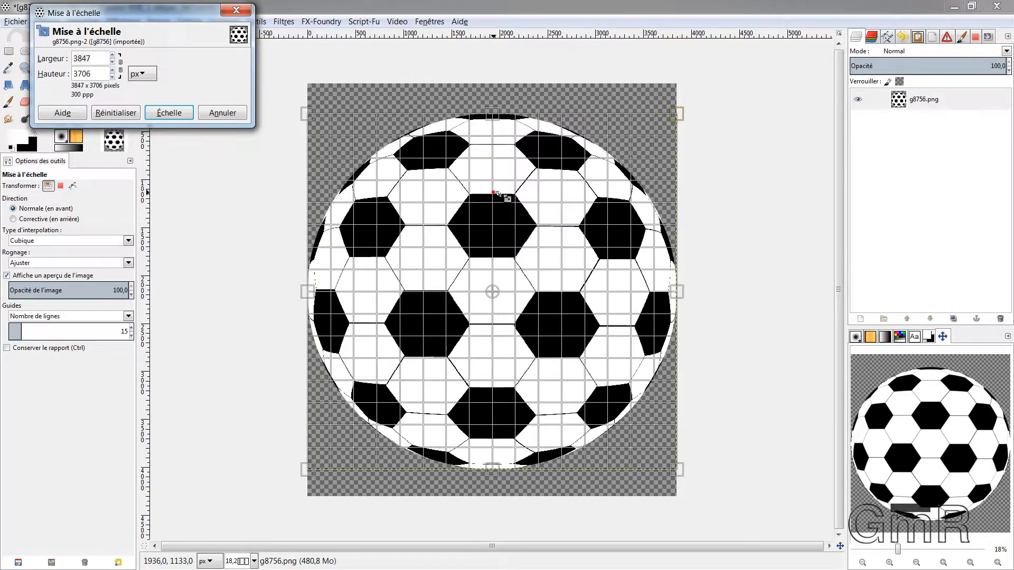
{"action": "left_click_drag", "start_coordinate": [495, 113], "coordinate": [499, 102]}
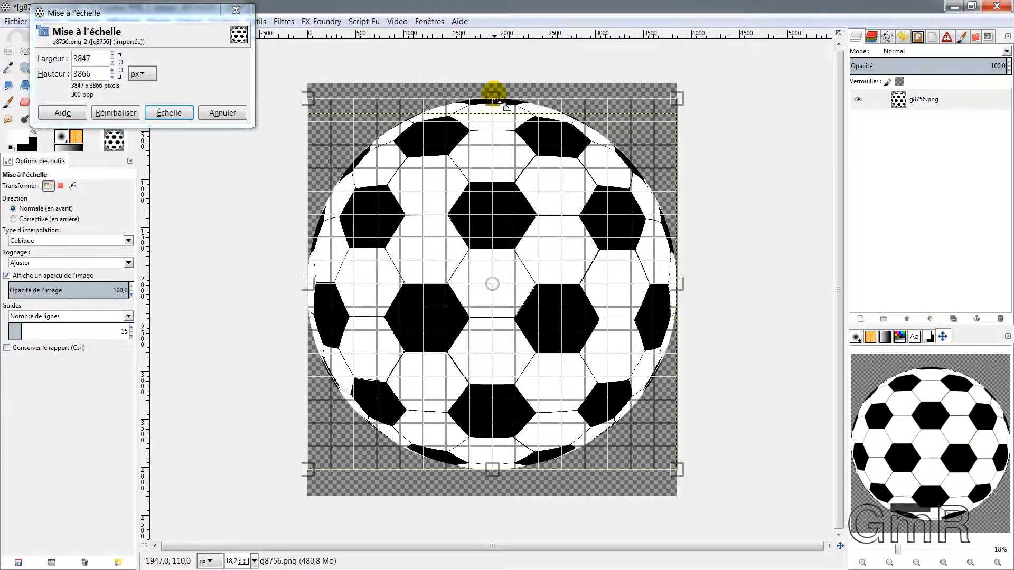
{"action": "left_click", "coordinate": [181, 112]}
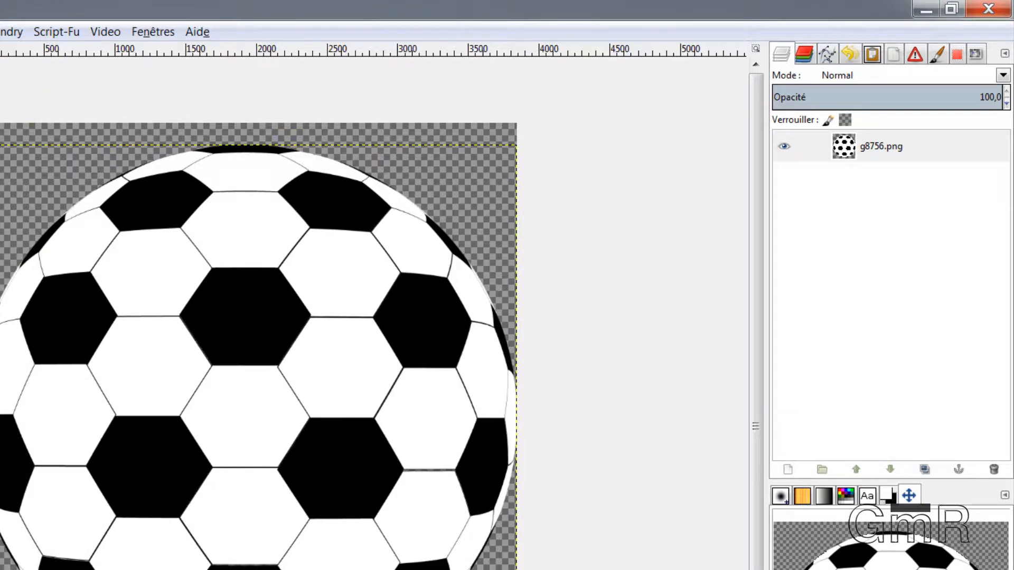
Step: Fit the boundary of the g8756.png layer to the image dimensions
{"action": "right_click", "coordinate": [847, 150]}
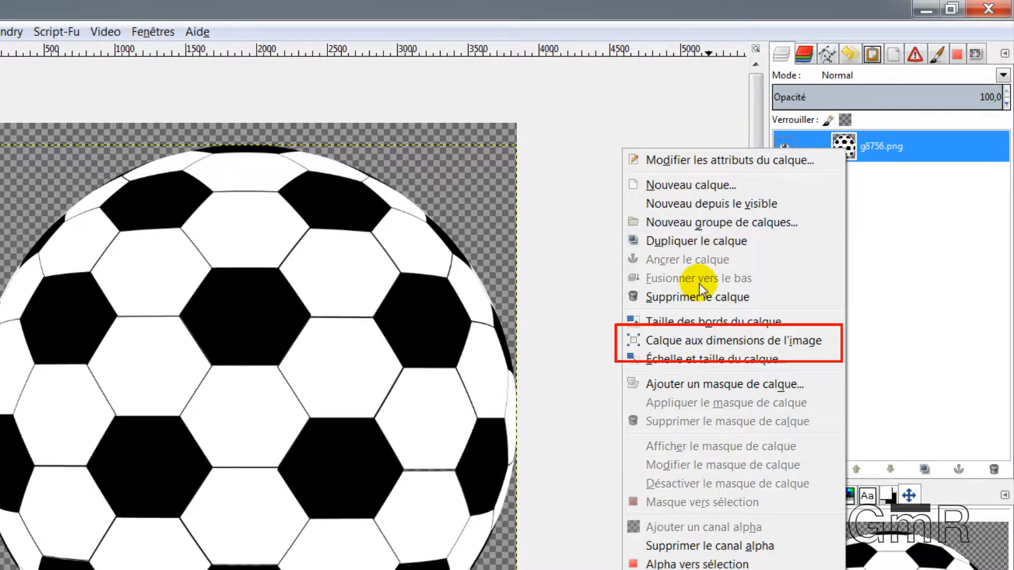
{"action": "left_click", "coordinate": [671, 342]}
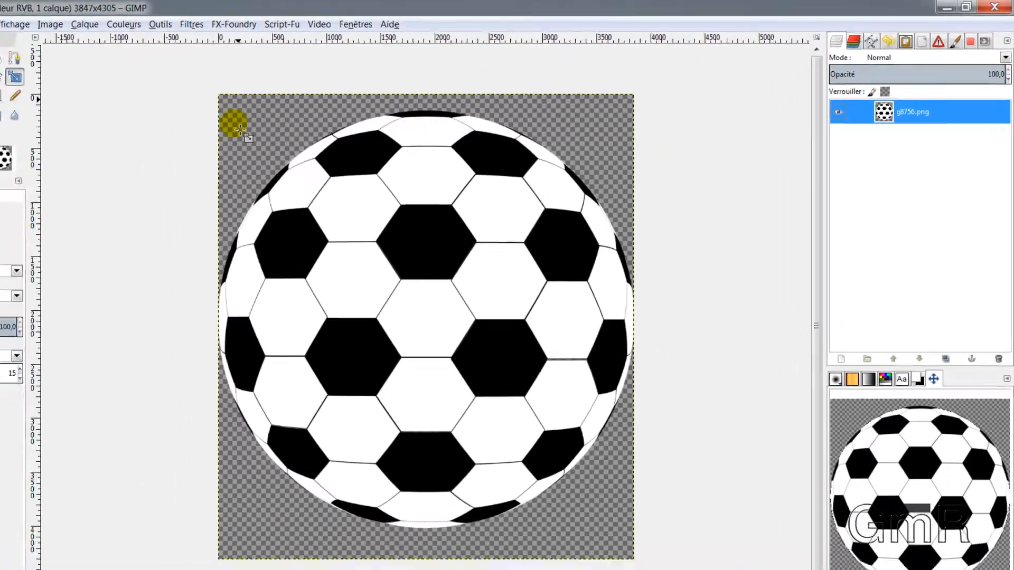
{"action": "key", "text": "p"}
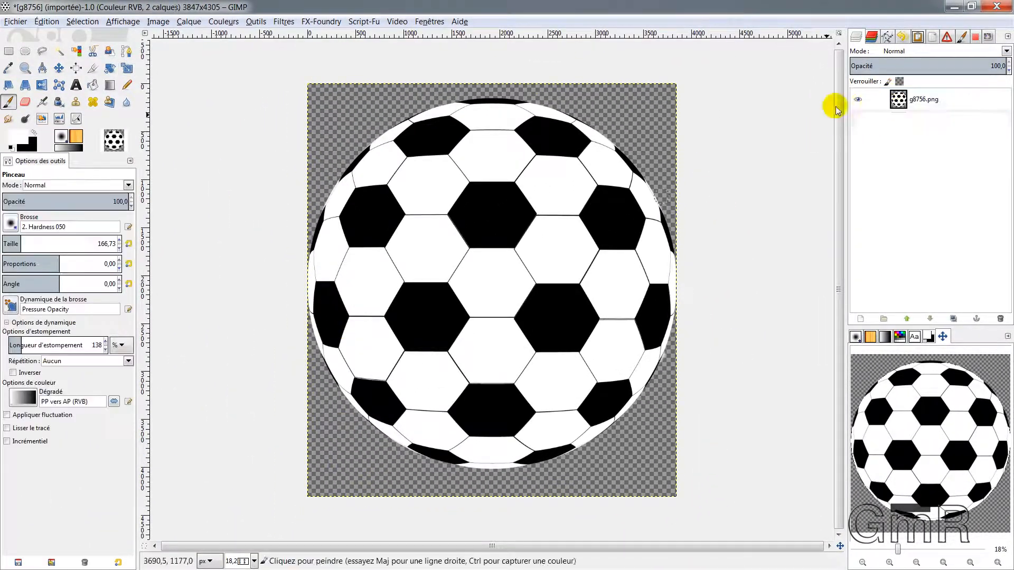
Step: Open the Distorsion de lentille filter for the g8756.png layer and enlarge its dialog for a bigger preview
{"action": "left_click", "coordinate": [898, 100]}
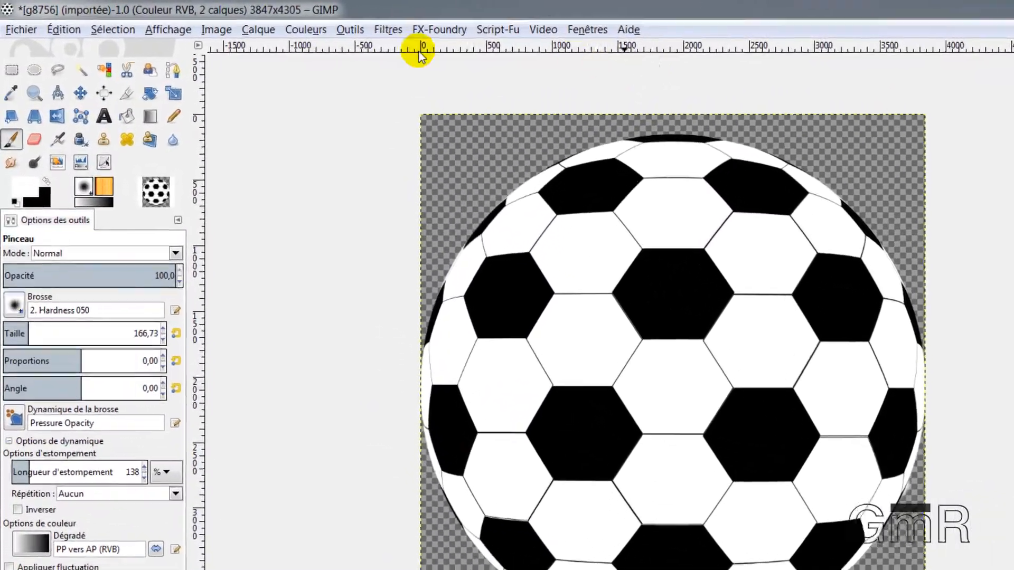
{"action": "left_click", "coordinate": [284, 21]}
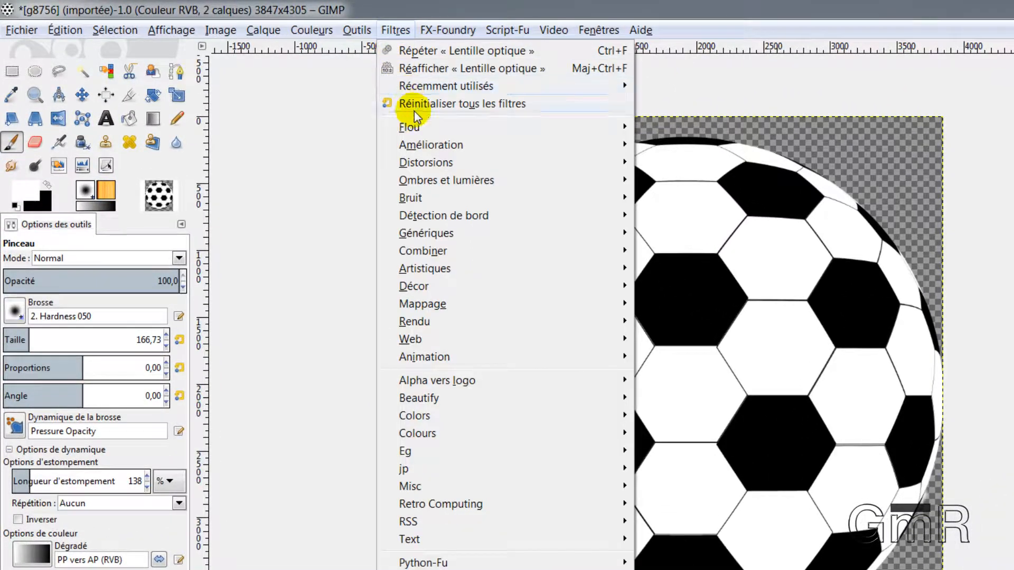
{"action": "mouse_move", "coordinate": [430, 164]}
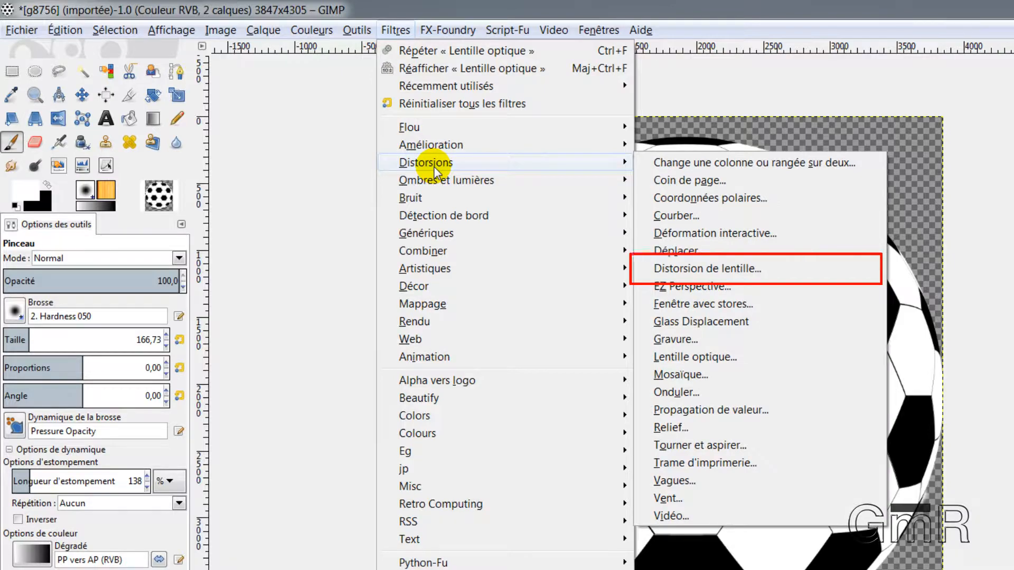
{"action": "left_click", "coordinate": [705, 271]}
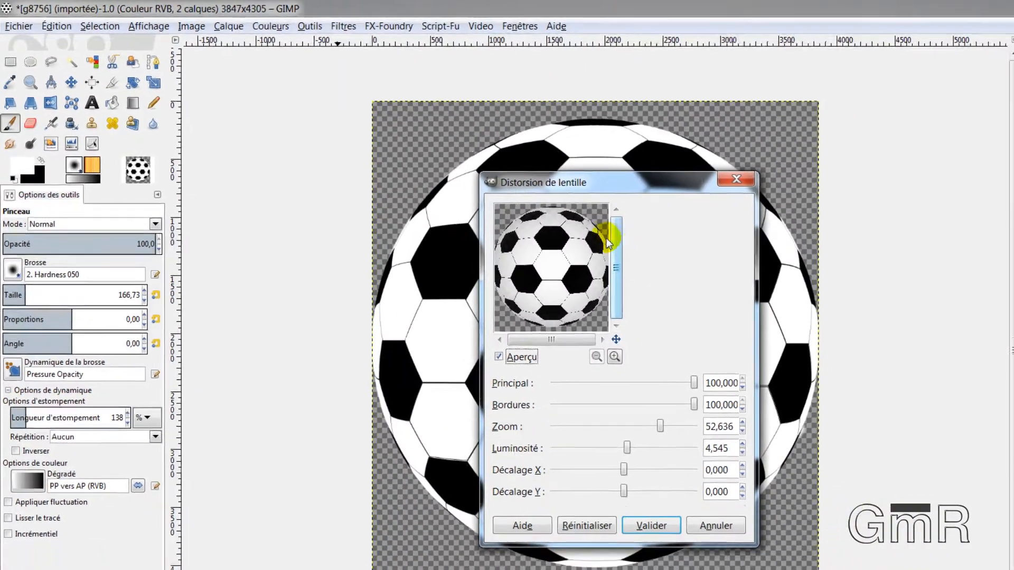
{"action": "left_click_drag", "start_coordinate": [549, 185], "coordinate": [663, 275]}
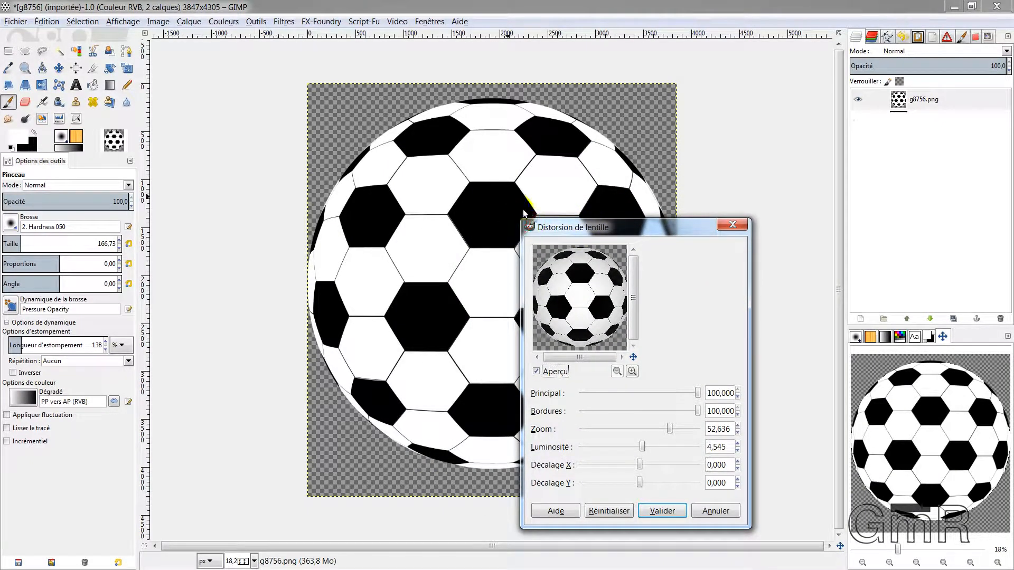
{"action": "left_click_drag", "start_coordinate": [525, 214], "coordinate": [312, 91]}
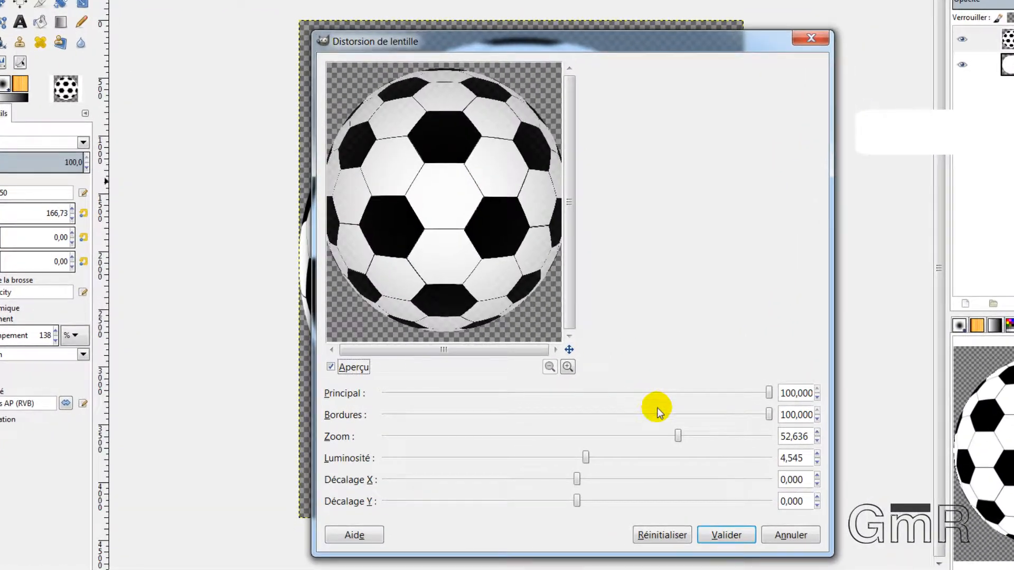
Step: Try the lens distortion with Zoom at 70,149 and 35,323, and reset all the filter's parameters
{"action": "left_click_drag", "start_coordinate": [769, 394], "coordinate": [775, 414]}
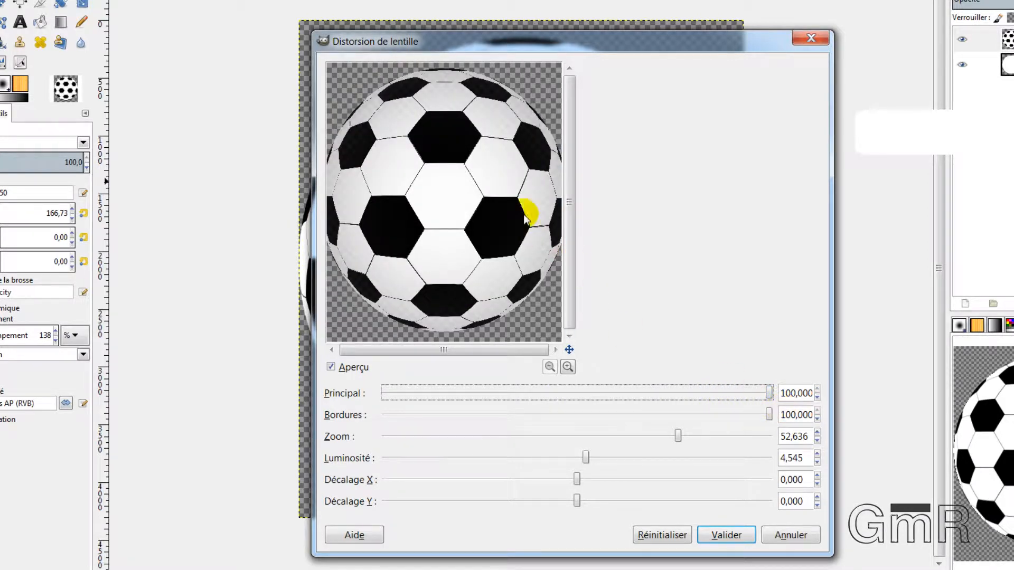
{"action": "left_click", "coordinate": [770, 414]}
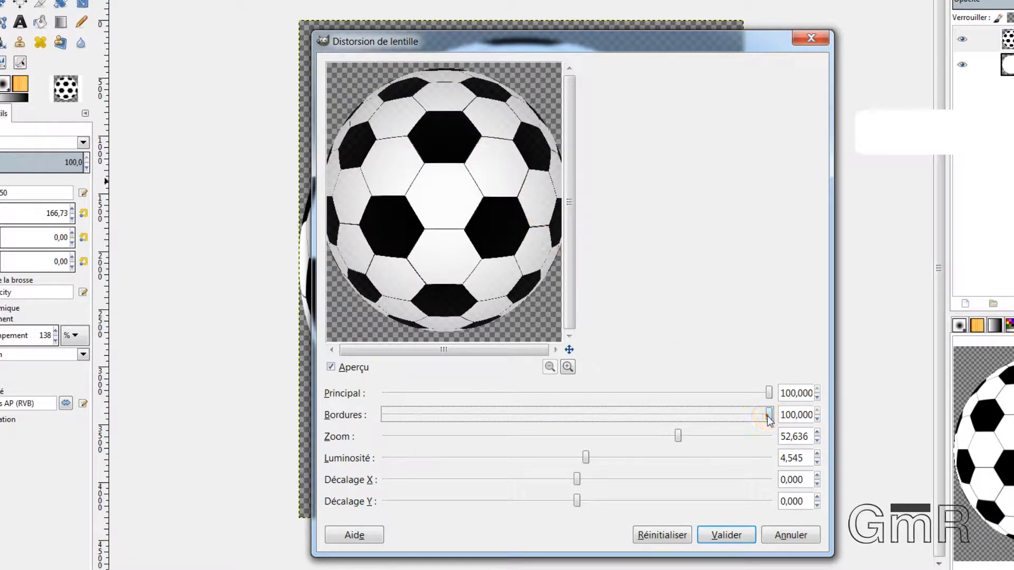
{"action": "left_click_drag", "start_coordinate": [665, 414], "coordinate": [783, 428]}
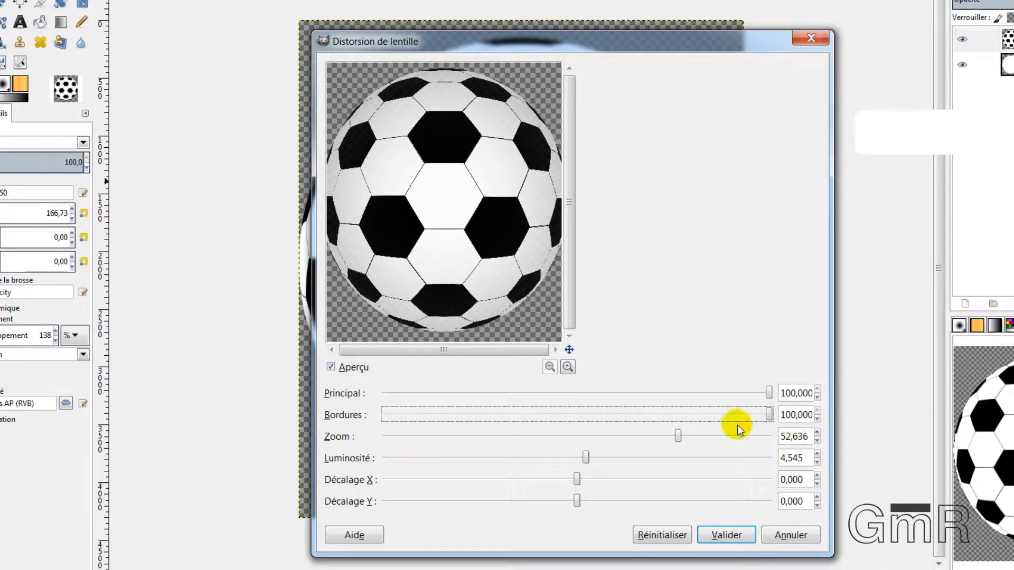
{"action": "left_click", "coordinate": [679, 438]}
{"action": "left_click_drag", "start_coordinate": [679, 439], "coordinate": [713, 441]}
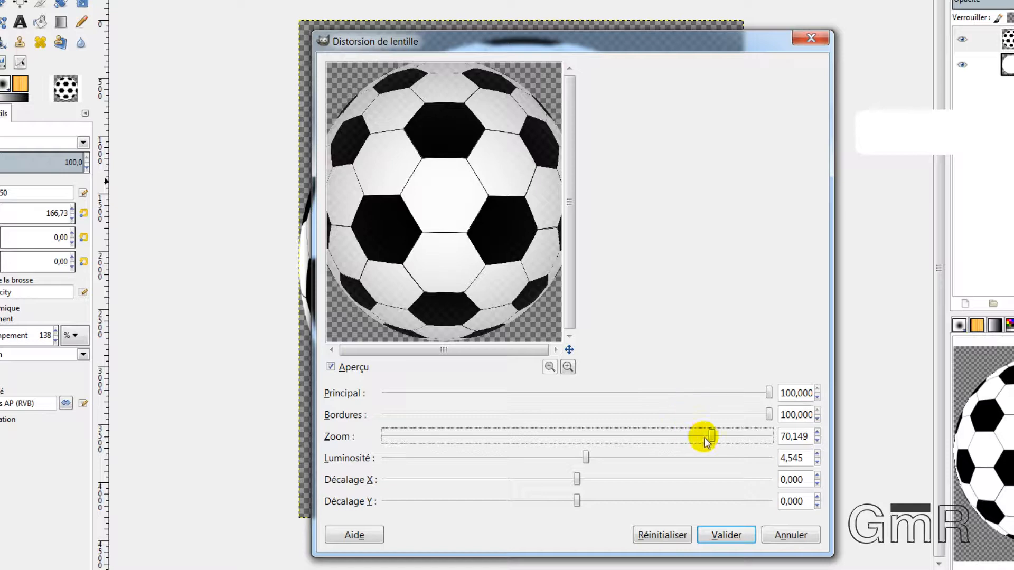
{"action": "left_click_drag", "start_coordinate": [711, 437], "coordinate": [646, 436]}
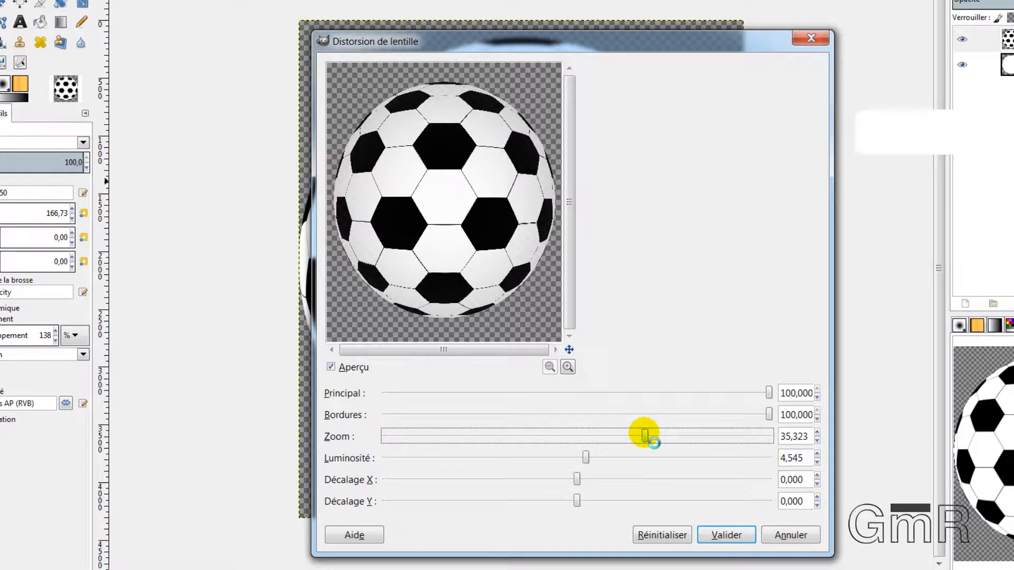
{"action": "left_click", "coordinate": [650, 534]}
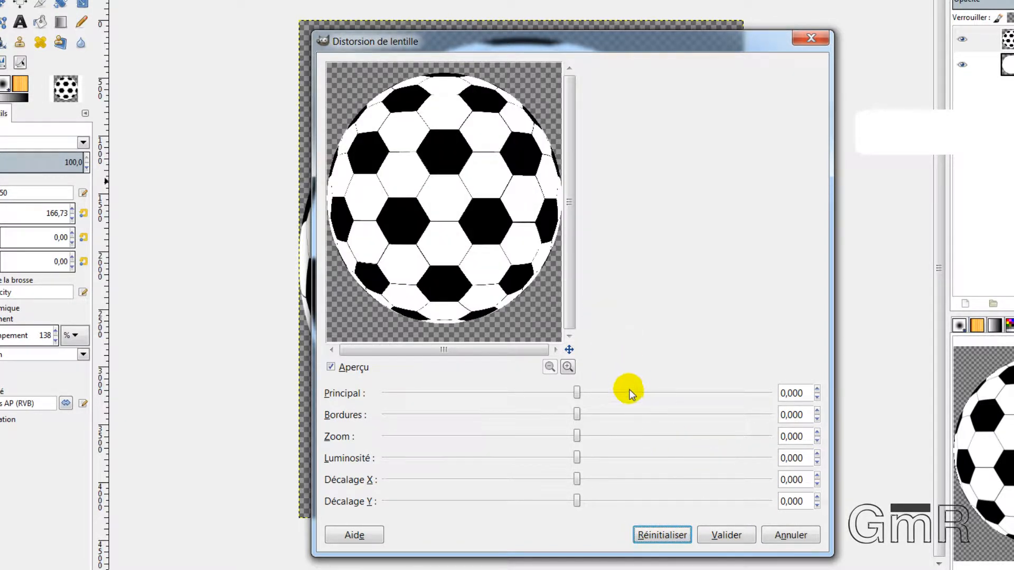
Step: Apply the lens distortion with Principal 100, Bordures 100, Zoom 38,308 and Luminosité 16,086
{"action": "left_click_drag", "start_coordinate": [578, 395], "coordinate": [783, 401]}
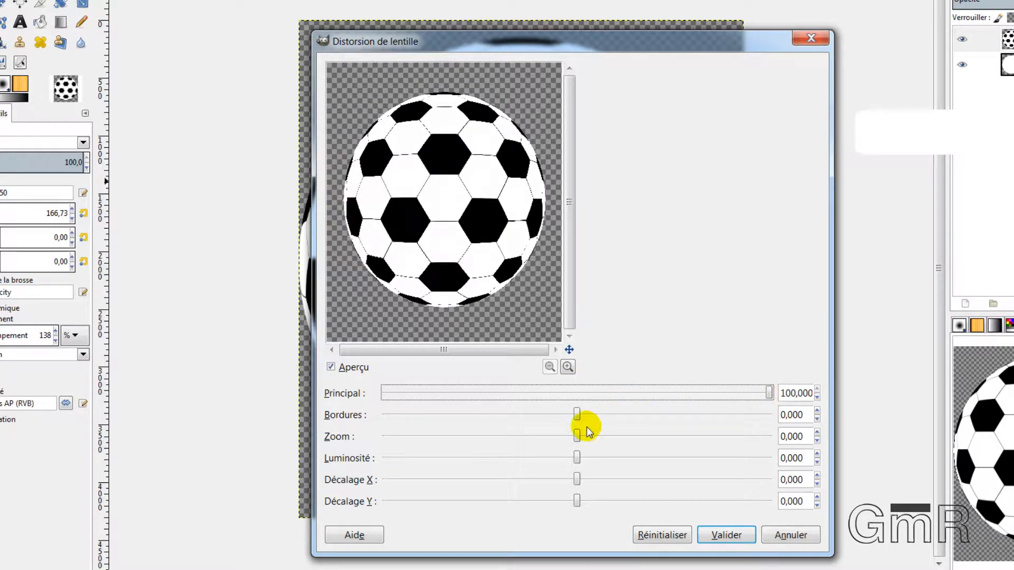
{"action": "left_click_drag", "start_coordinate": [576, 413], "coordinate": [799, 425]}
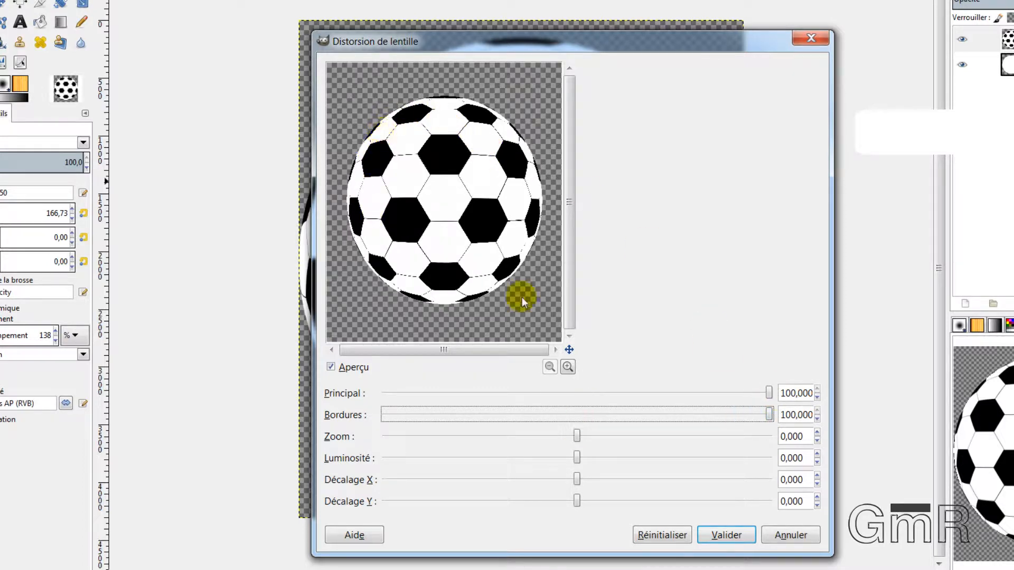
{"action": "left_click_drag", "start_coordinate": [576, 435], "coordinate": [650, 436]}
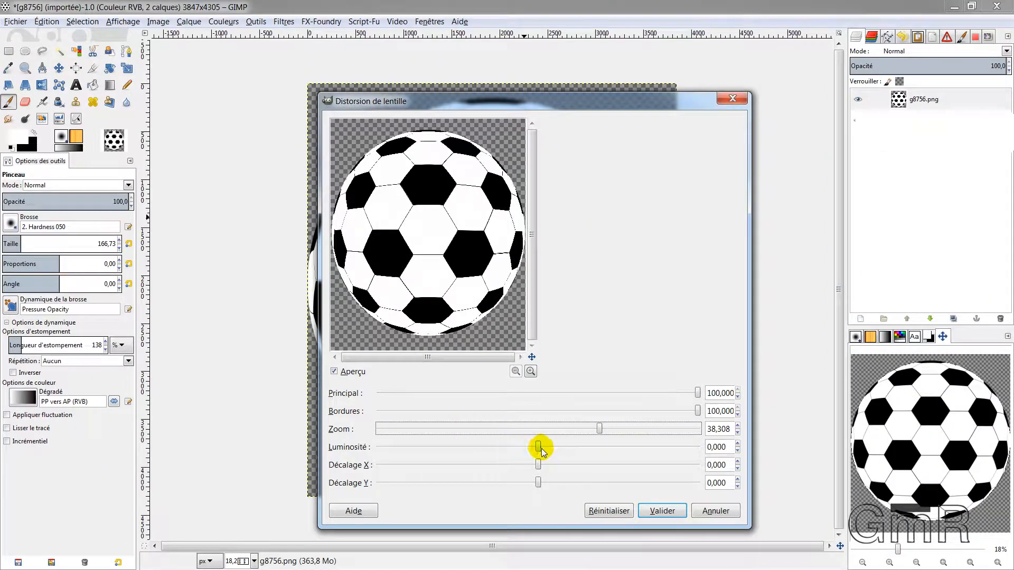
{"action": "mouse_move", "coordinate": [577, 457]}
{"action": "left_mouse_down"}
{"action": "mouse_move", "coordinate": [587, 464]}
{"action": "mouse_move", "coordinate": [592, 448]}
{"action": "left_mouse_up"}
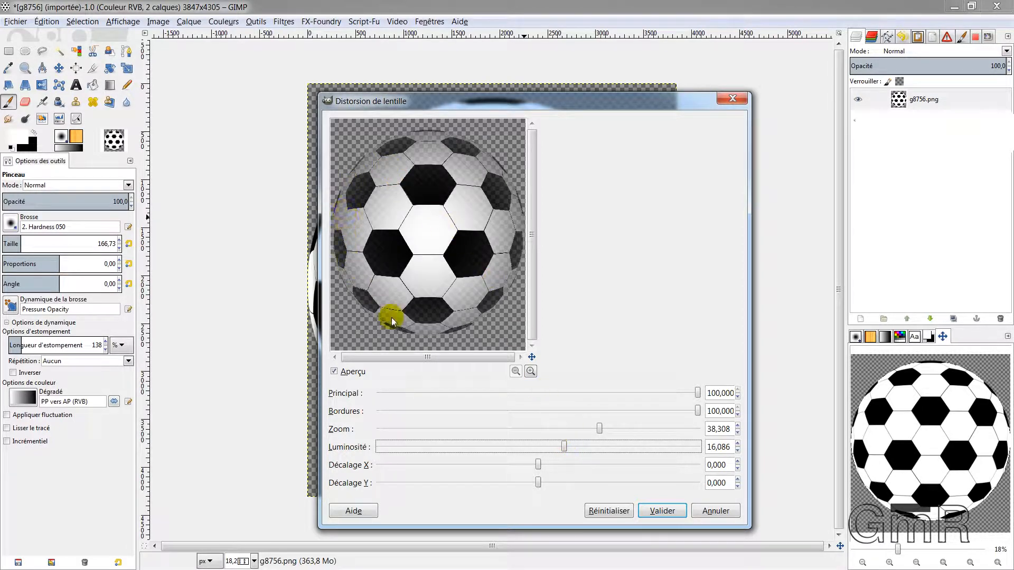
{"action": "left_click", "coordinate": [662, 510]}
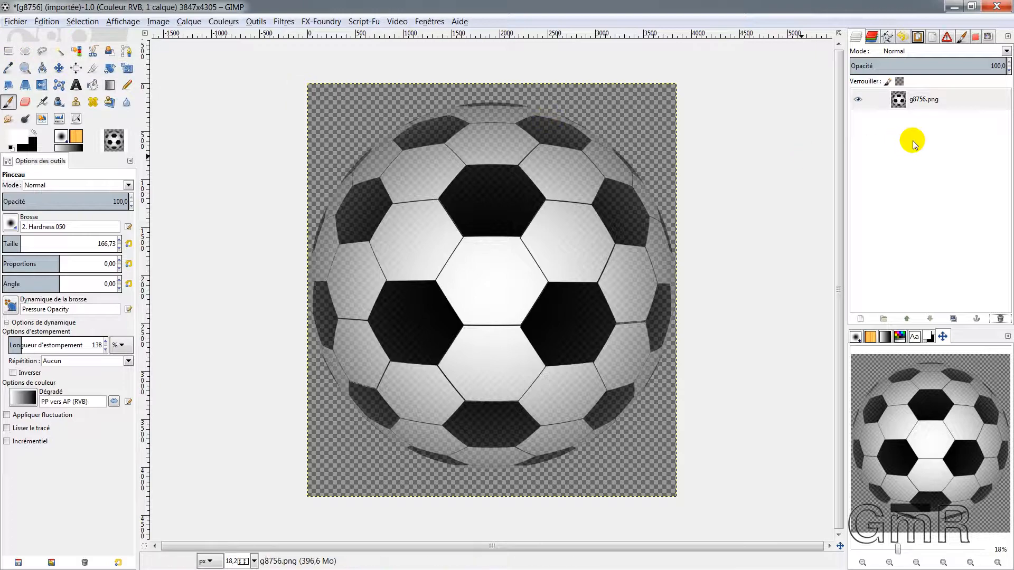
Step: Add a new transparent layer and move it below the g8756.png layer
{"action": "left_click", "coordinate": [861, 319]}
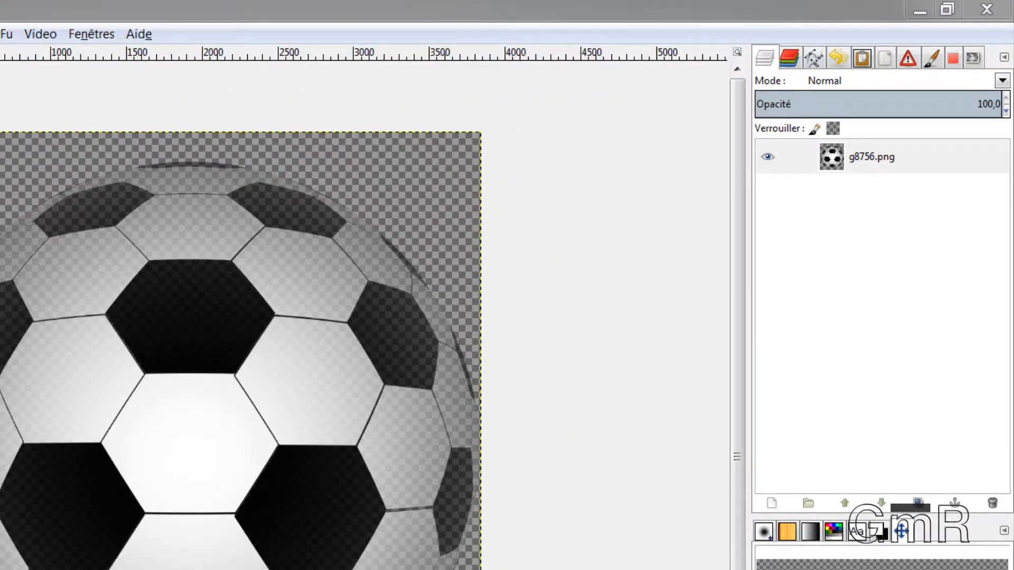
{"action": "key", "text": "Return"}
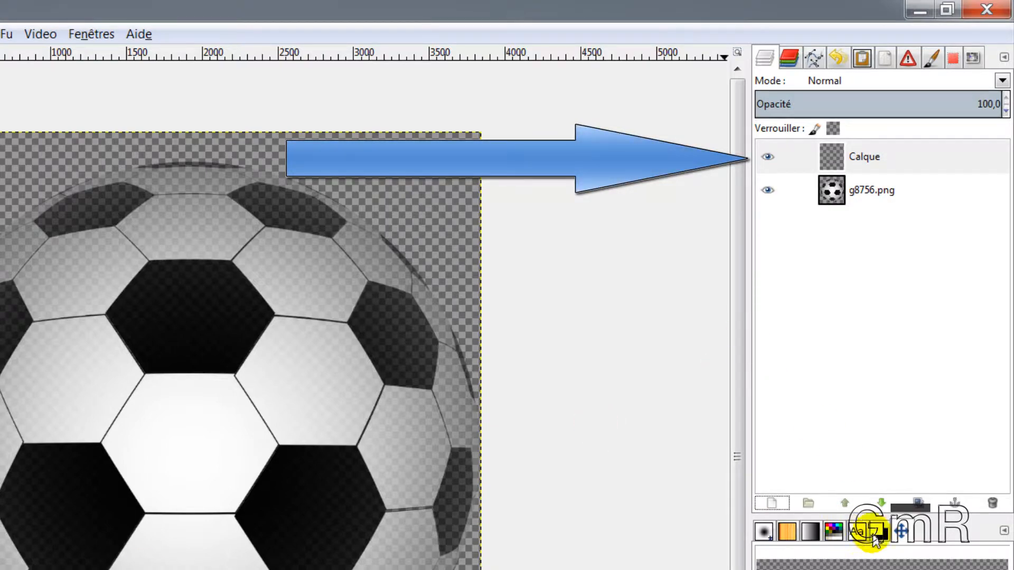
{"action": "left_click", "coordinate": [880, 502]}
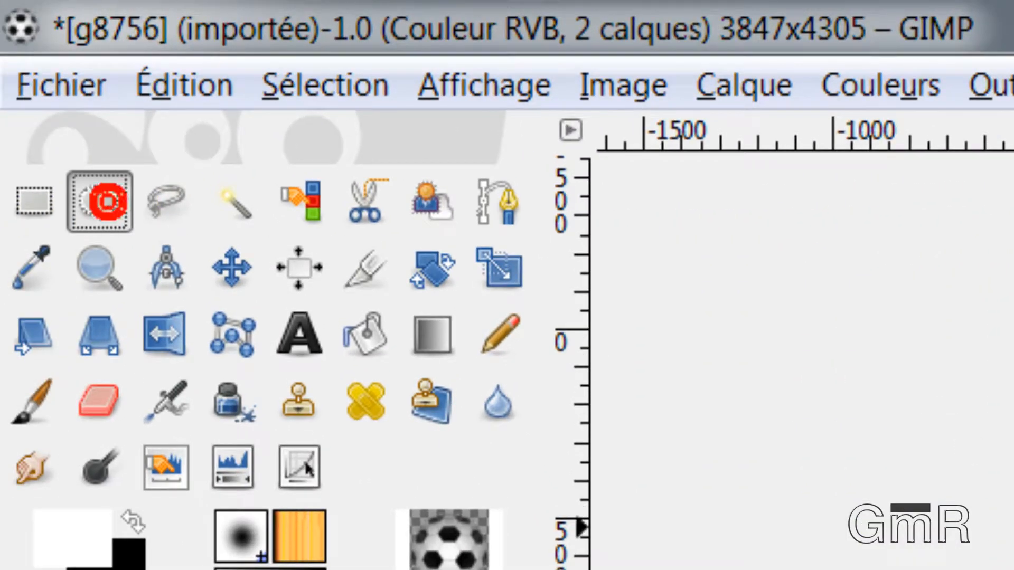
Step: Draw an elliptical selection around the whole ball, about 3756 × 3772 px at position 39, 232, with edges feathered by a radius of 10
{"action": "left_click_drag", "start_coordinate": [671, 253], "coordinate": [876, 433]}
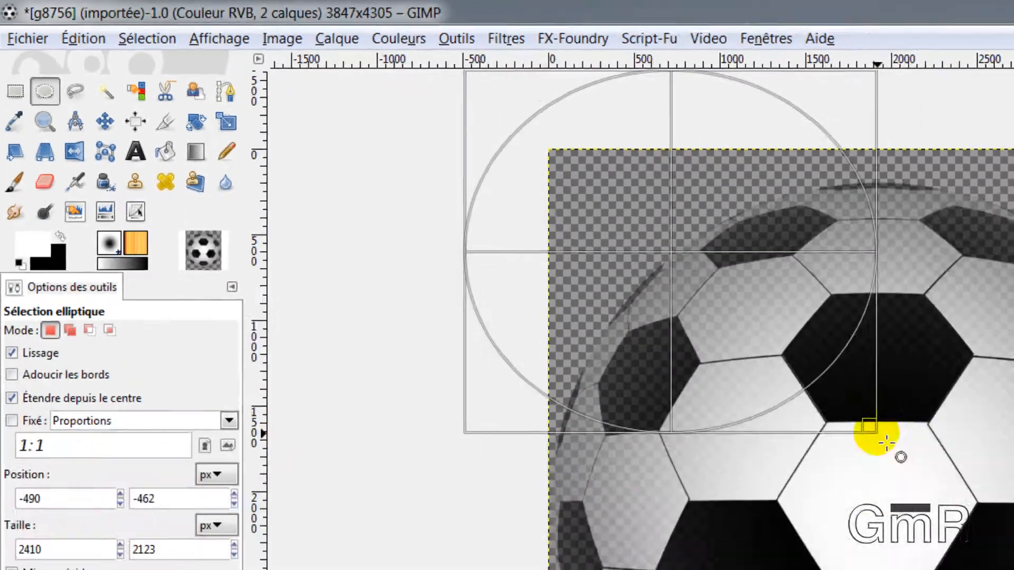
{"action": "left_click_drag", "start_coordinate": [668, 250], "coordinate": [754, 337]}
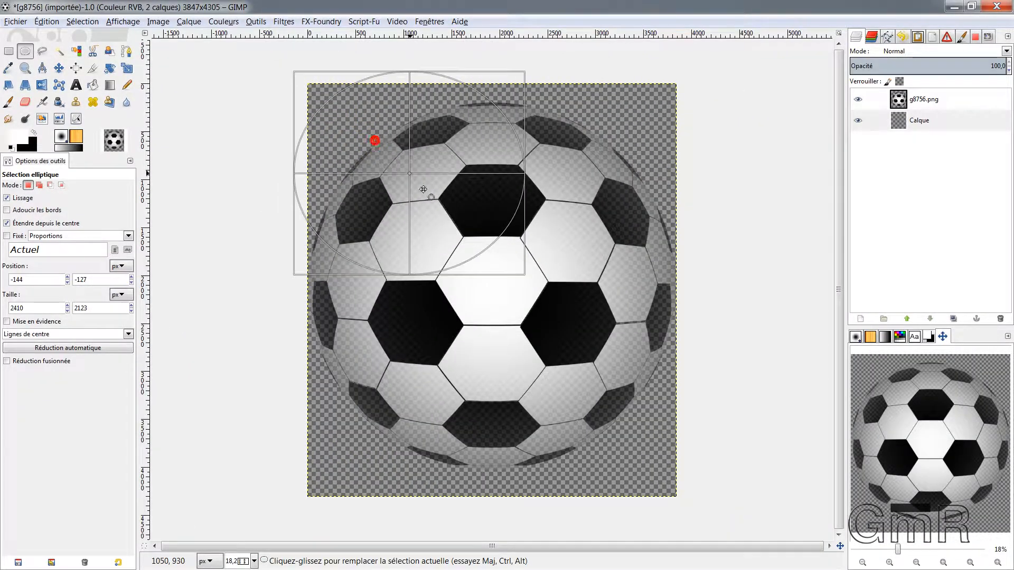
{"action": "left_click_drag", "start_coordinate": [473, 231], "coordinate": [501, 288]}
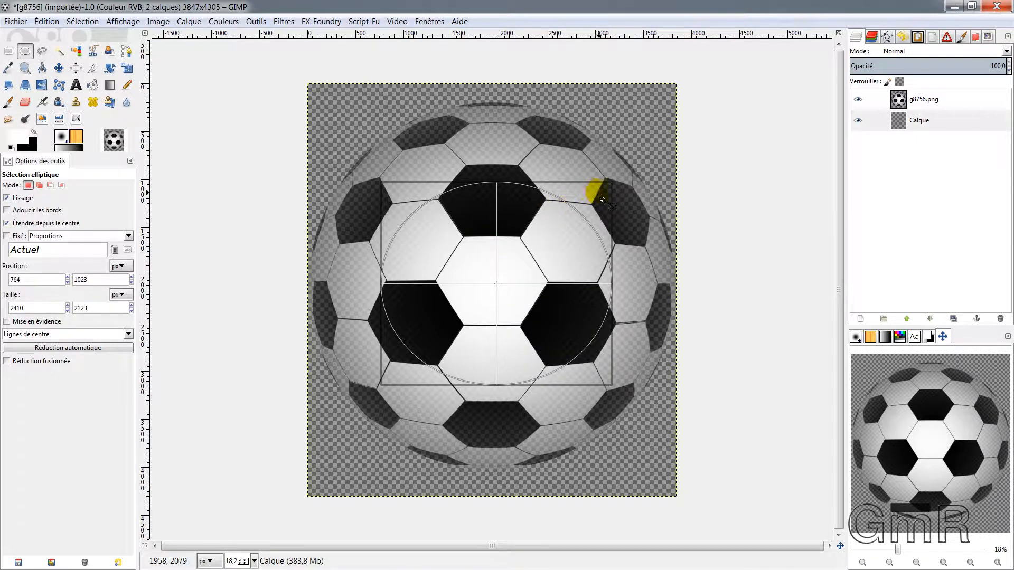
{"action": "left_click_drag", "start_coordinate": [604, 196], "coordinate": [650, 133]}
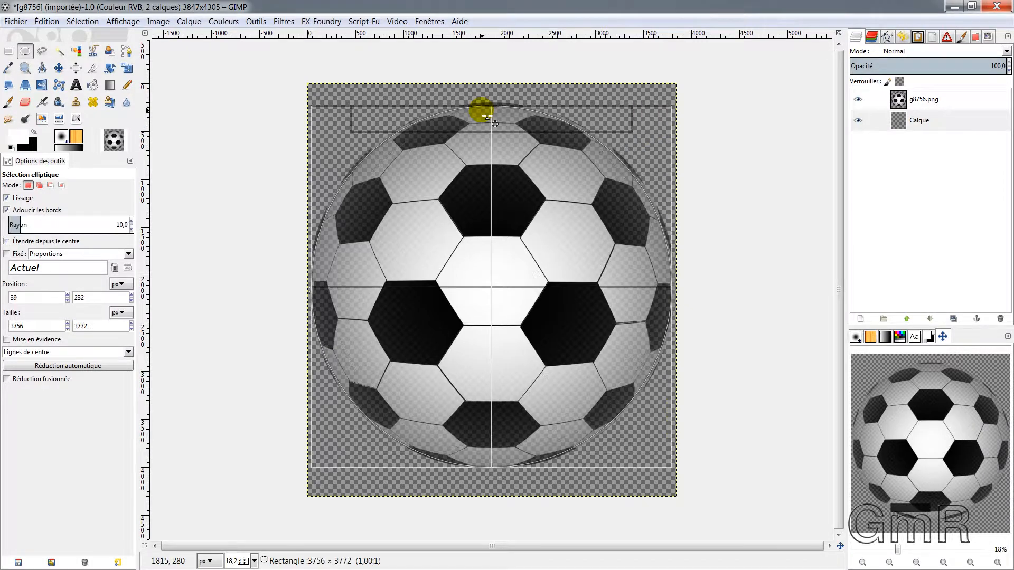
{"action": "left_click_drag", "start_coordinate": [480, 106], "coordinate": [480, 106]}
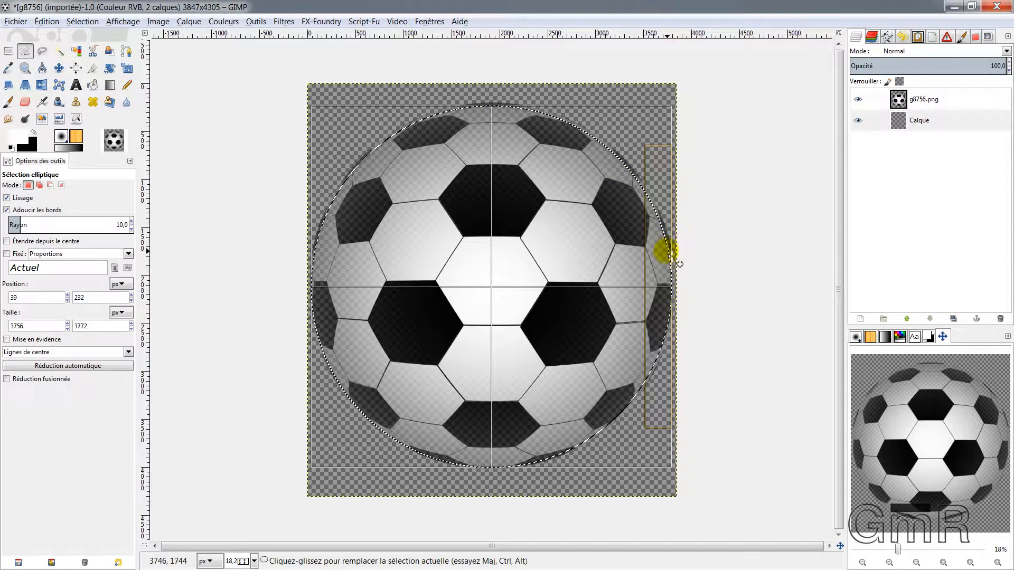
Step: Enlarge the elliptical selection around the ball to 3822 × 3805 px at position 18, 199
{"action": "left_click_drag", "start_coordinate": [669, 257], "coordinate": [670, 249]}
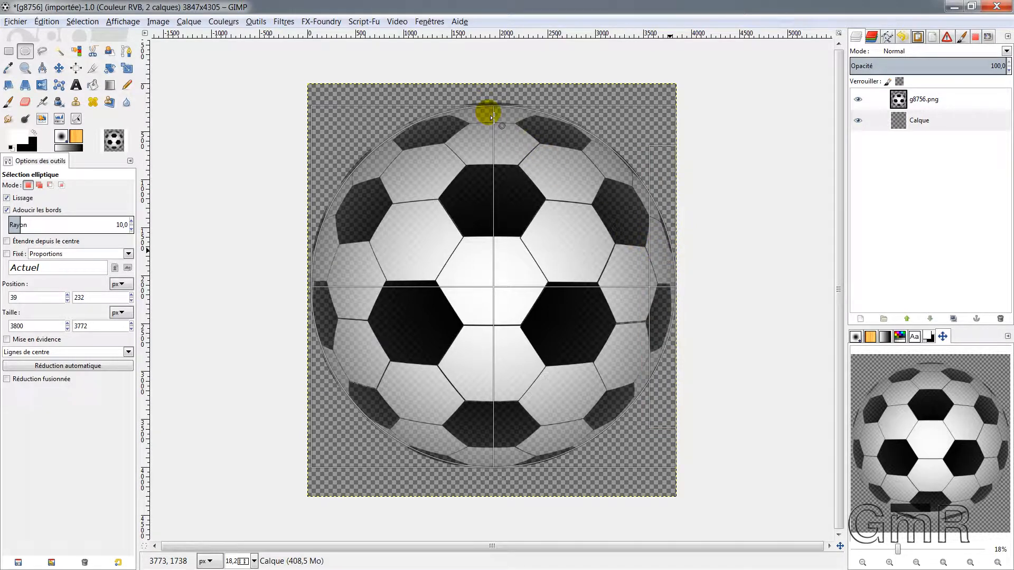
{"action": "left_click_drag", "start_coordinate": [488, 112], "coordinate": [487, 111]}
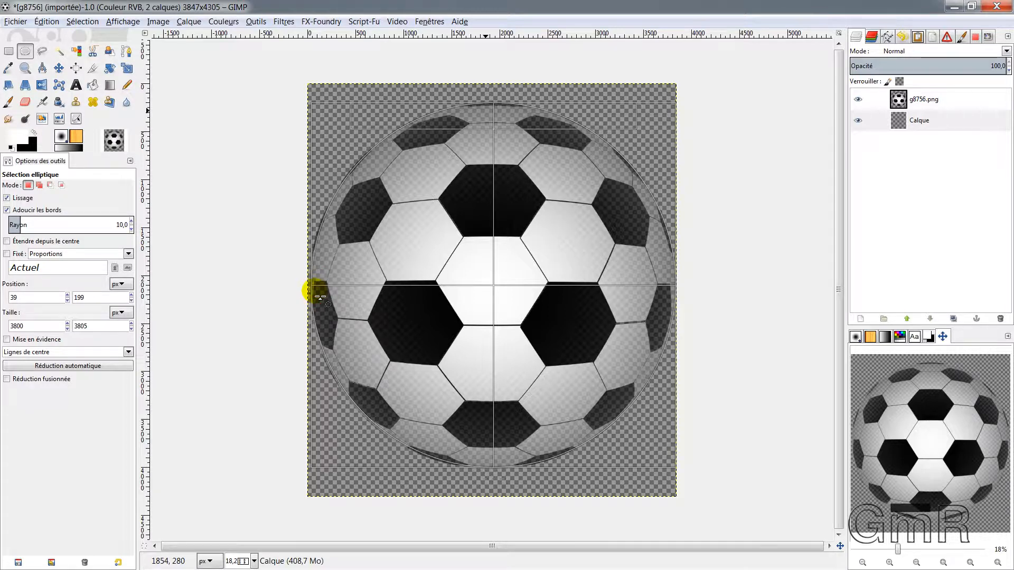
{"action": "left_click_drag", "start_coordinate": [320, 298], "coordinate": [323, 303]}
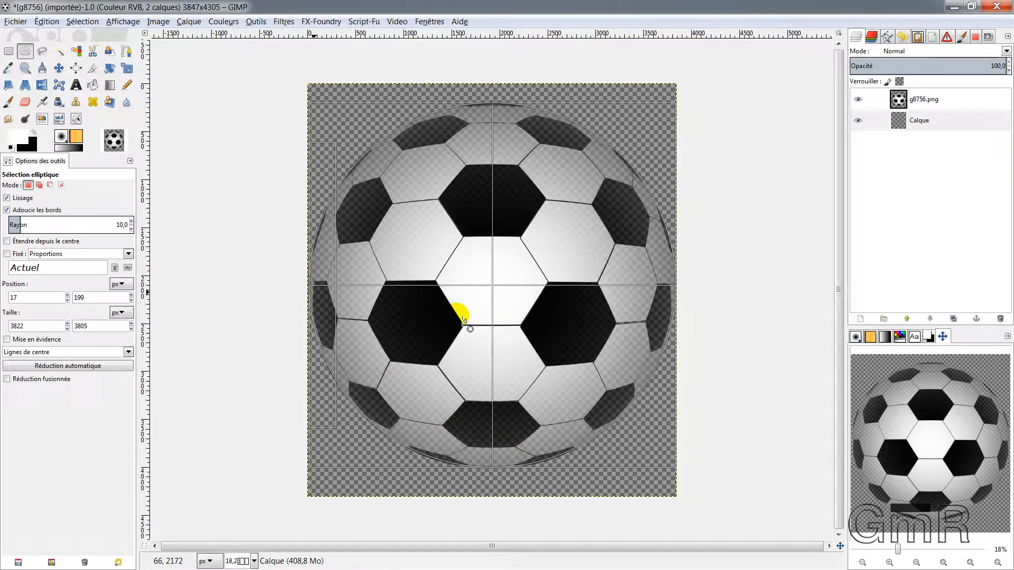
{"action": "left_click", "coordinate": [463, 233]}
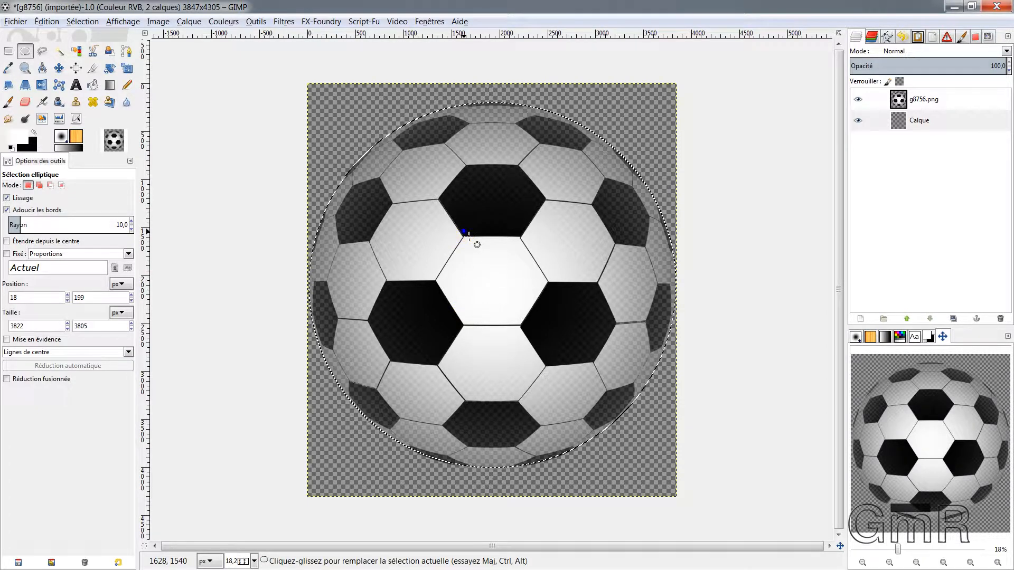
Step: Fill the elliptical selection on the Calque layer with the white foreground colour and clear the selection
{"action": "right_click", "coordinate": [466, 231]}
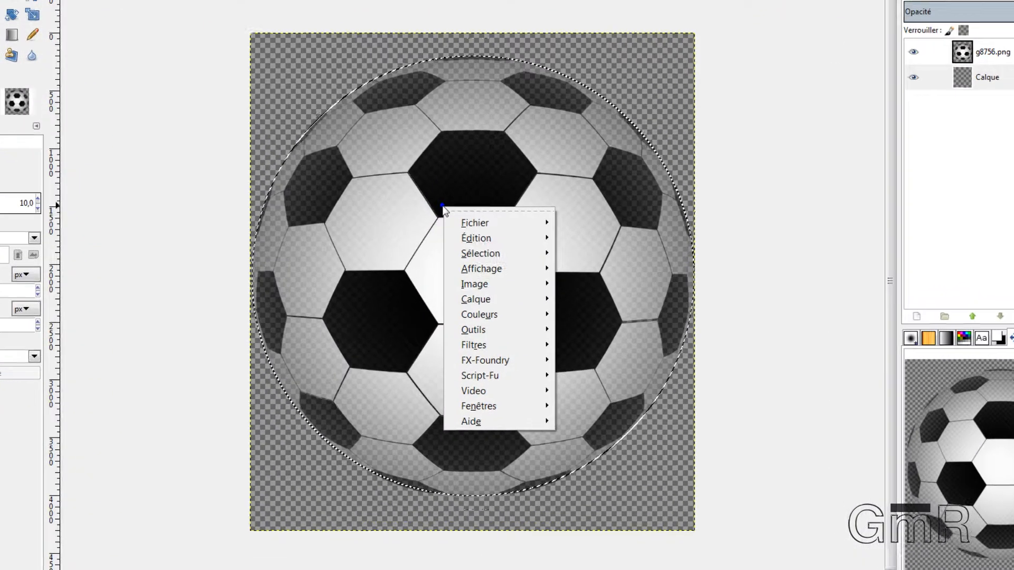
{"action": "left_click", "coordinate": [482, 238]}
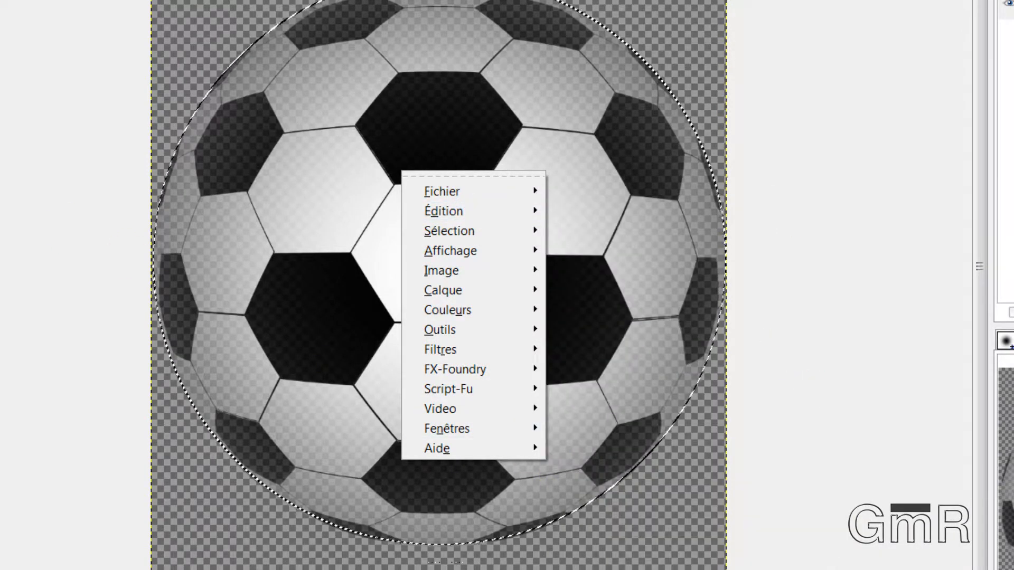
{"action": "mouse_move", "coordinate": [486, 211]}
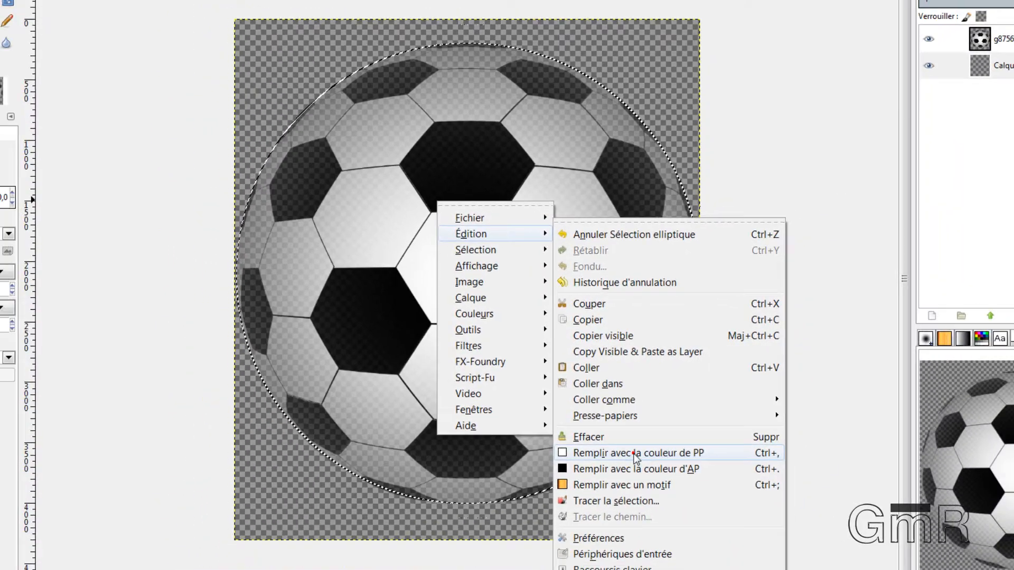
{"action": "left_click", "coordinate": [645, 480]}
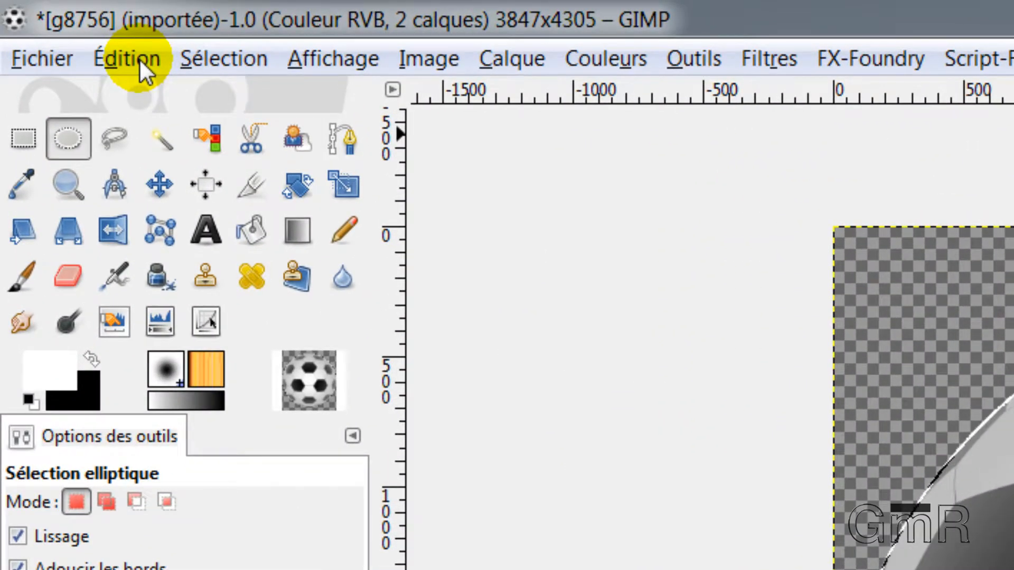
{"action": "left_click", "coordinate": [138, 58]}
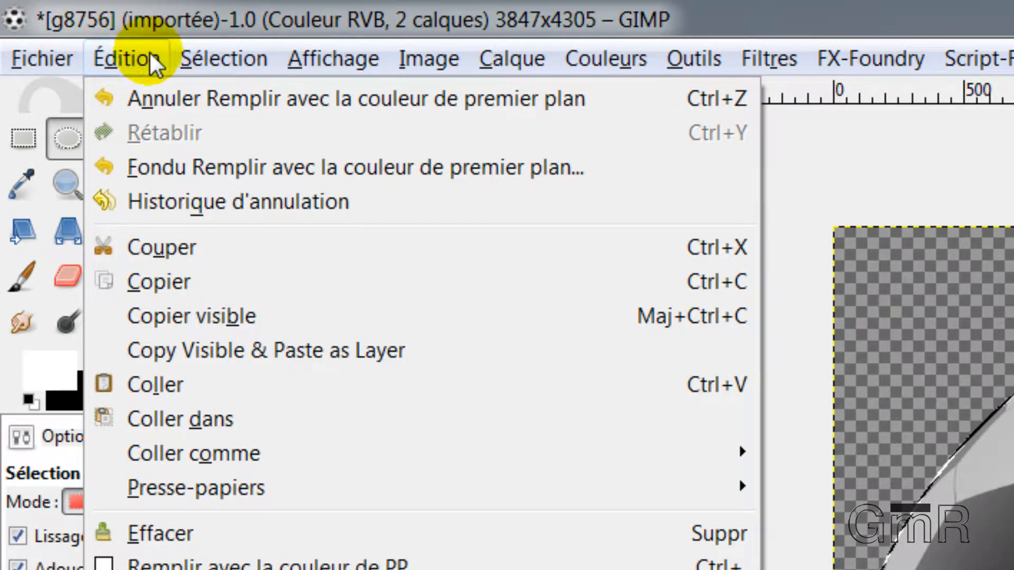
{"action": "left_click", "coordinate": [242, 133]}
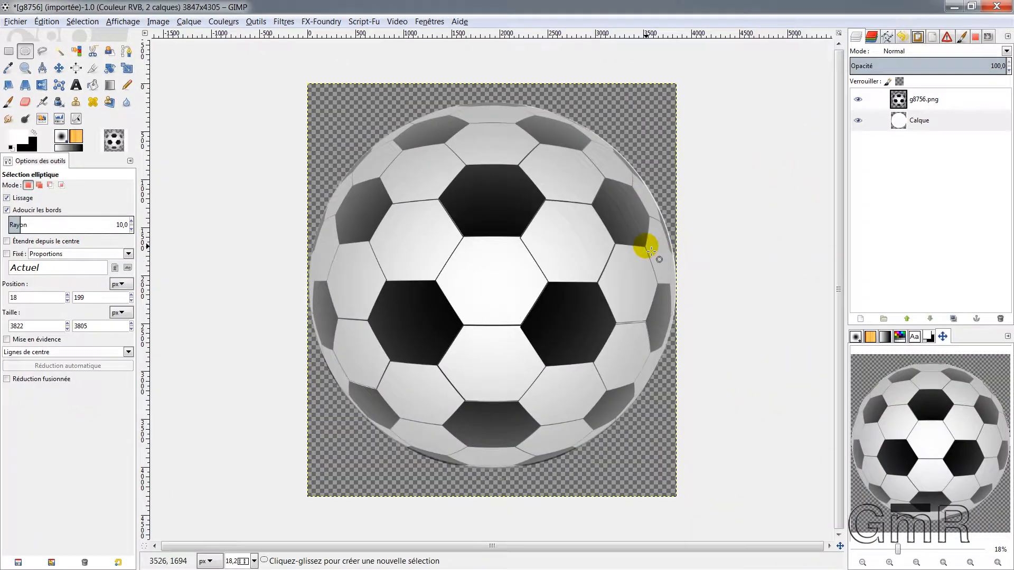
Step: Duplicate the g8756.png layer and apply an RLE Gaussian blur with horizontal and vertical radii of 8,0 px to the copy
{"action": "left_click", "coordinate": [898, 99]}
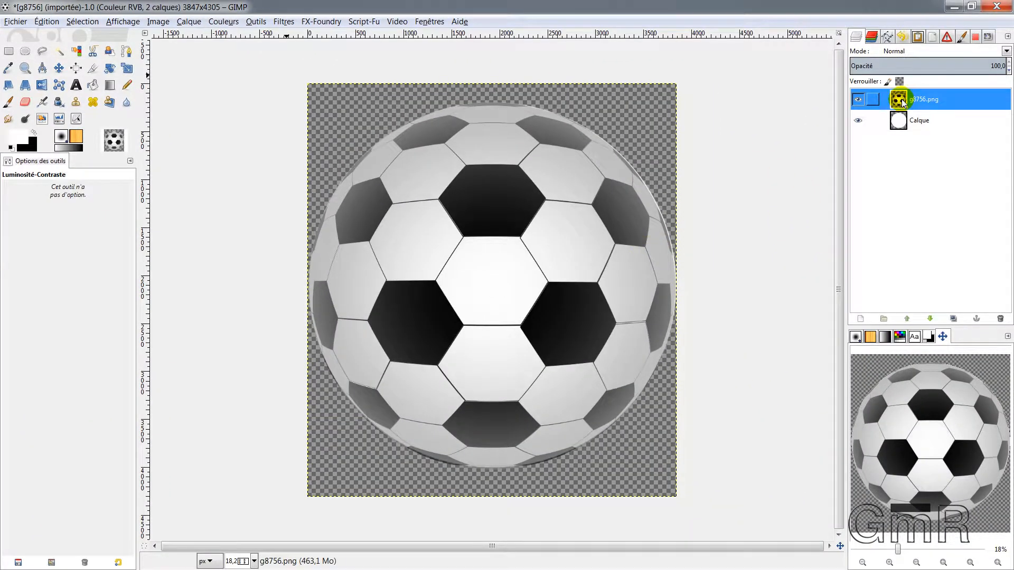
{"action": "left_click", "coordinate": [953, 319]}
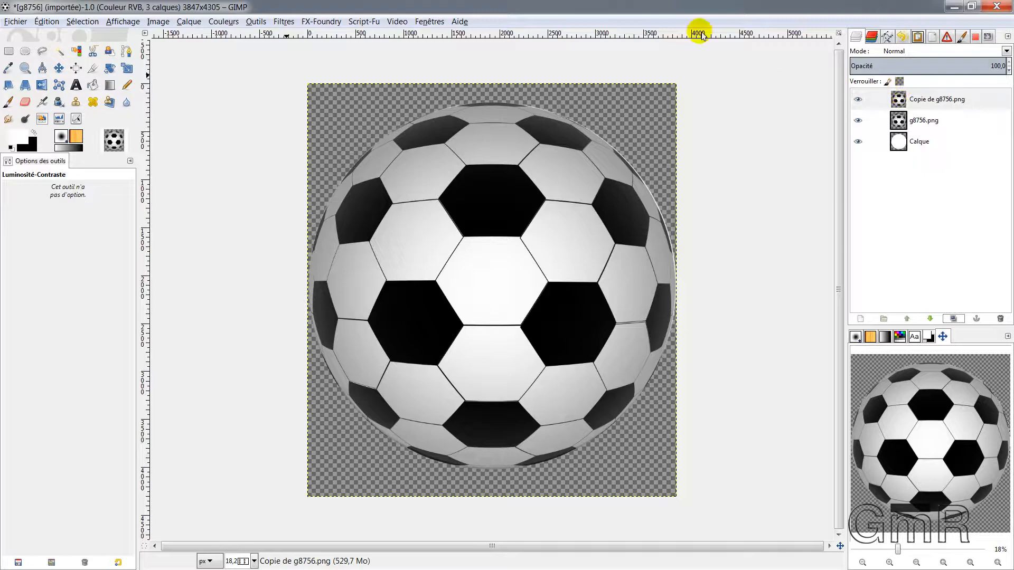
{"action": "left_click", "coordinate": [285, 22]}
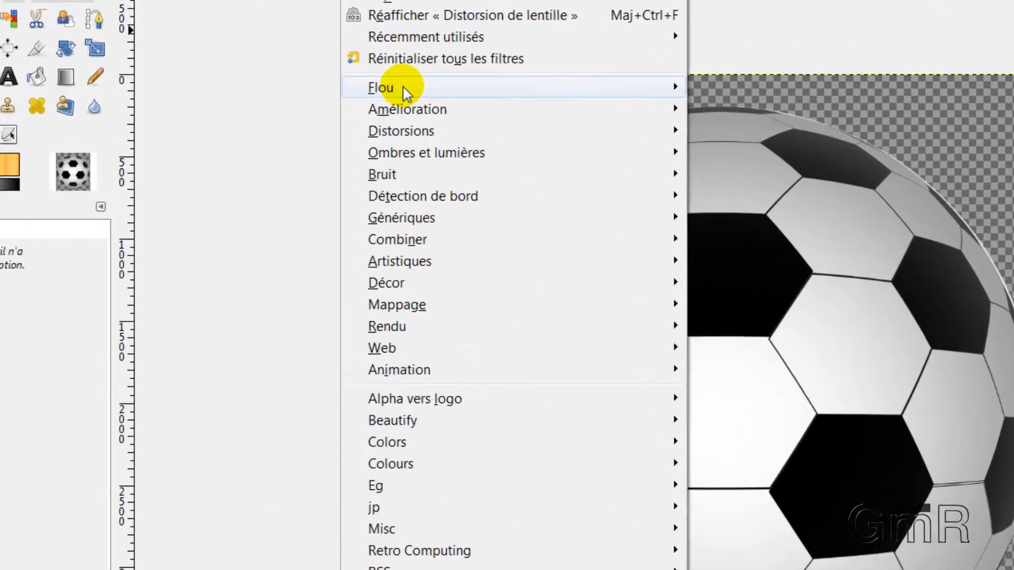
{"action": "left_click", "coordinate": [302, 89]}
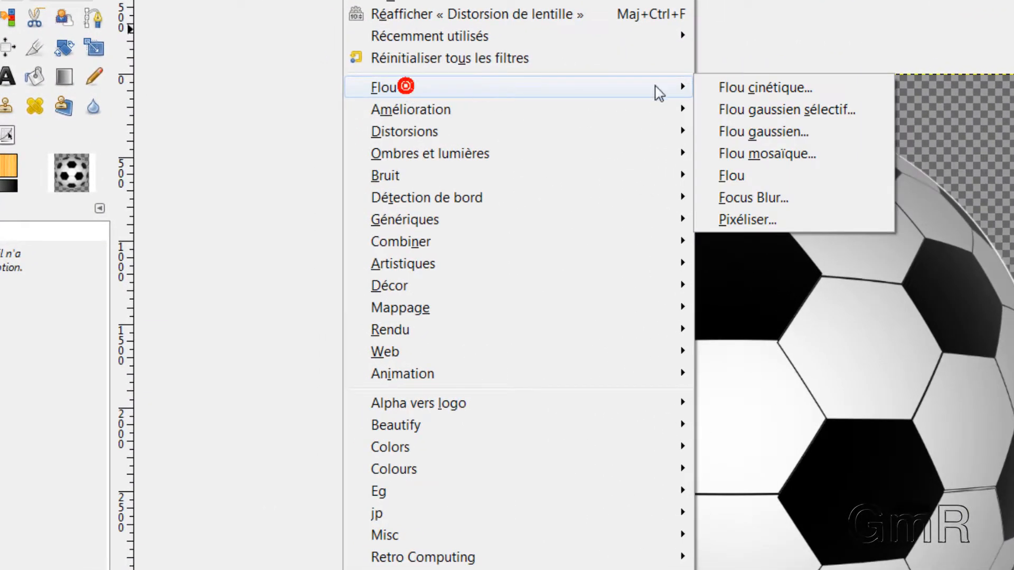
{"action": "left_click", "coordinate": [774, 135]}
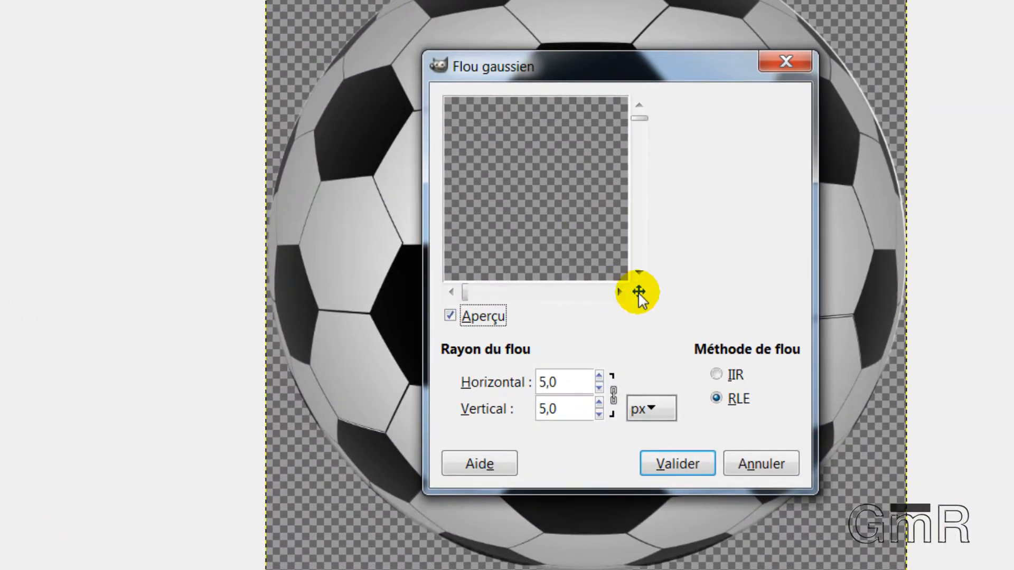
{"action": "left_click_drag", "start_coordinate": [639, 292], "coordinate": [672, 333]}
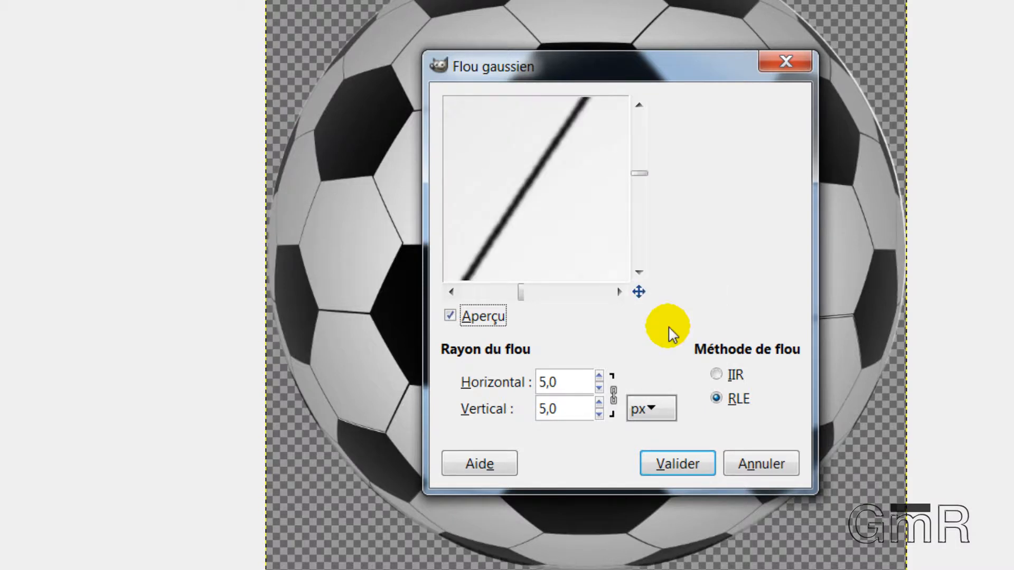
{"action": "left_click", "coordinate": [600, 374]}
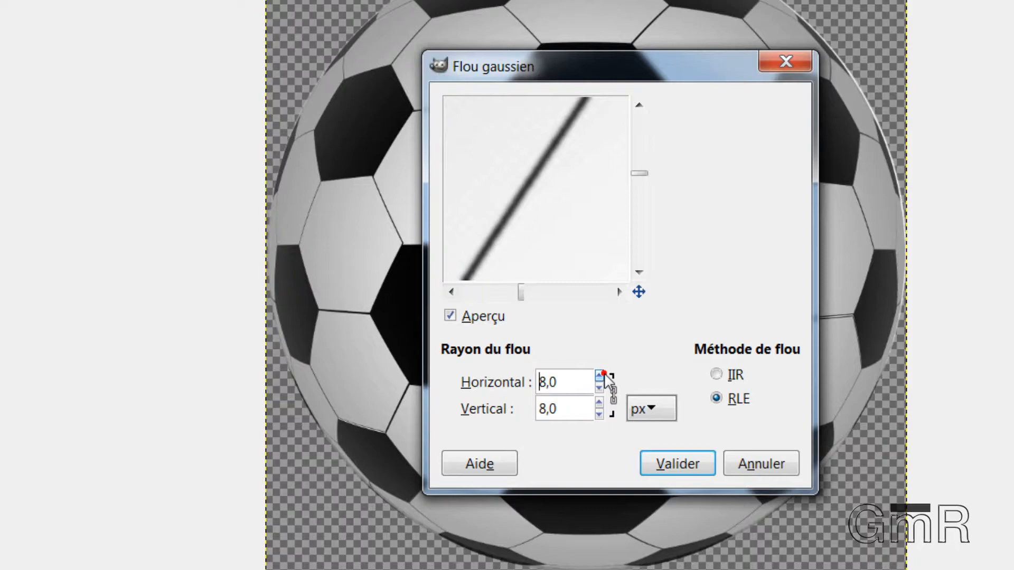
{"action": "left_click", "coordinate": [675, 466]}
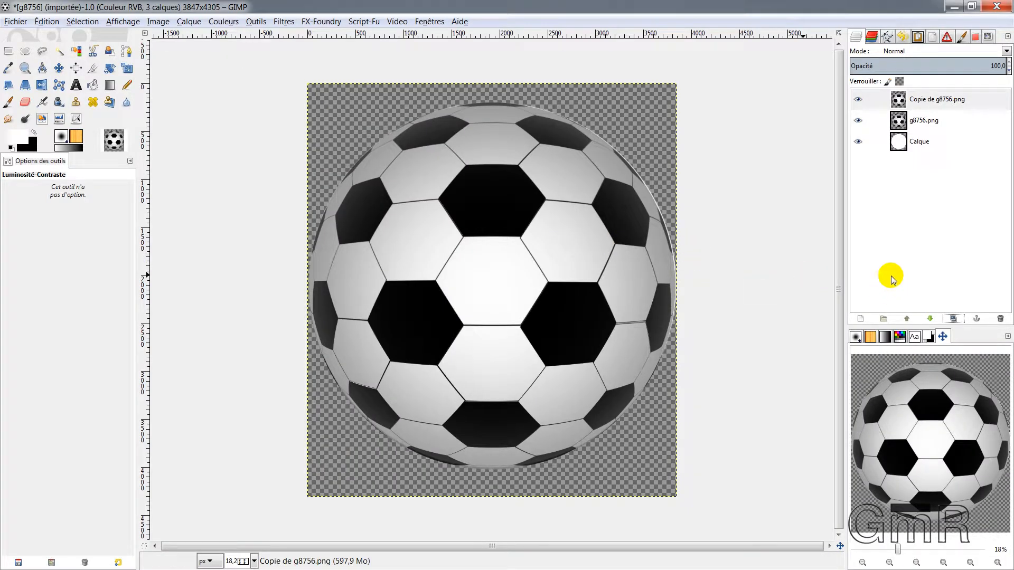
Step: Compare the ball with and without the blurred copy and set that layer's blend mode to Superposer
{"action": "left_click", "coordinate": [859, 99]}
{"action": "left_click", "coordinate": [859, 101]}
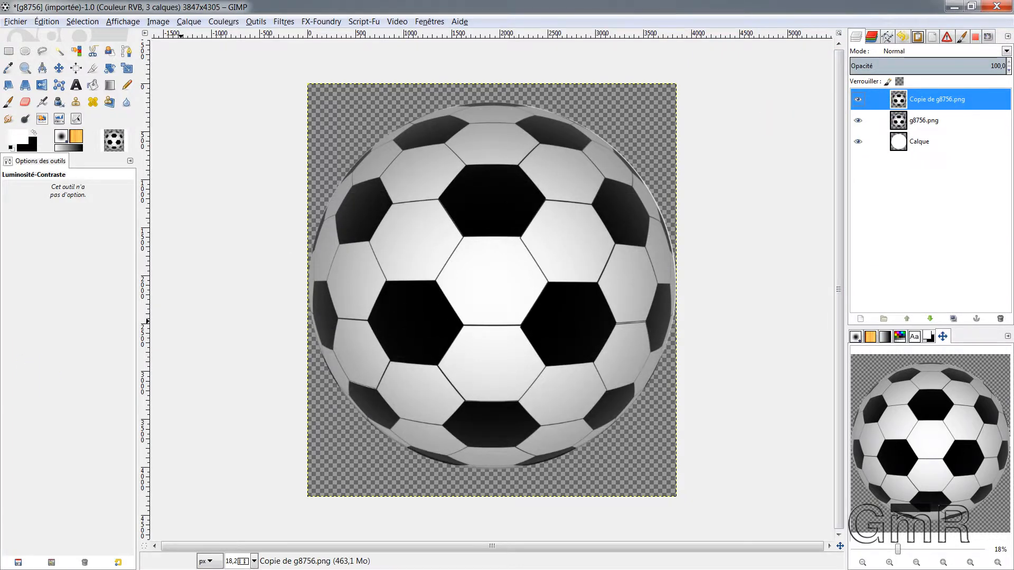
{"action": "scroll", "coordinate": [930, 51], "scroll_direction": "down", "scroll_amount": 5}
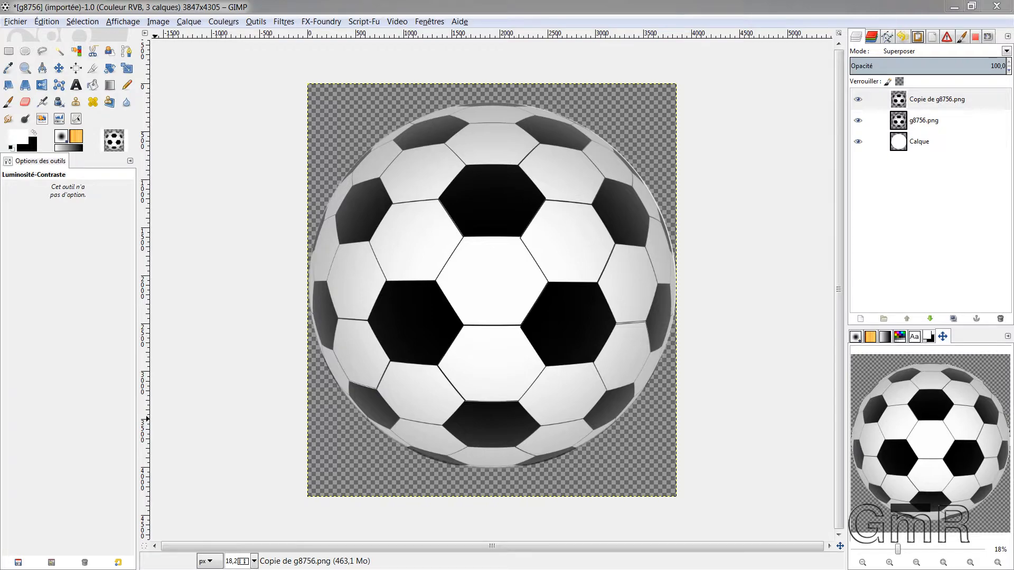
Step: Switch to the web browser and review the Efeito Olho de Peixe tutorial on gm2r.com, from its lens distortion screenshot back to the title
{"action": "key", "text": "alt+Tab"}
{"action": "left_click_drag", "start_coordinate": [418, 35], "coordinate": [408, 0]}
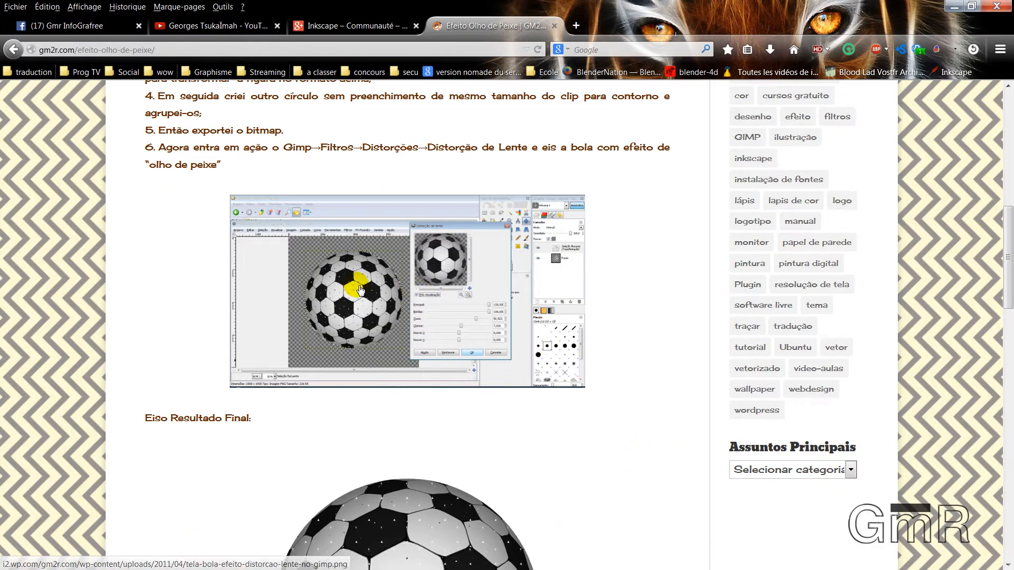
{"action": "scroll", "coordinate": [362, 284], "scroll_direction": "up", "scroll_amount": 4}
{"action": "scroll", "coordinate": [357, 285], "scroll_direction": "up", "scroll_amount": 5}
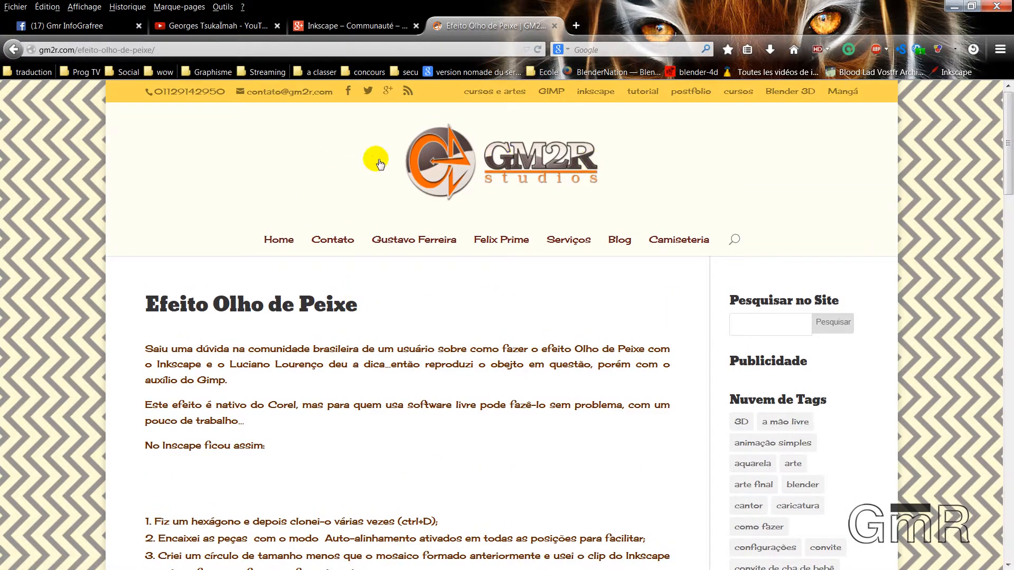